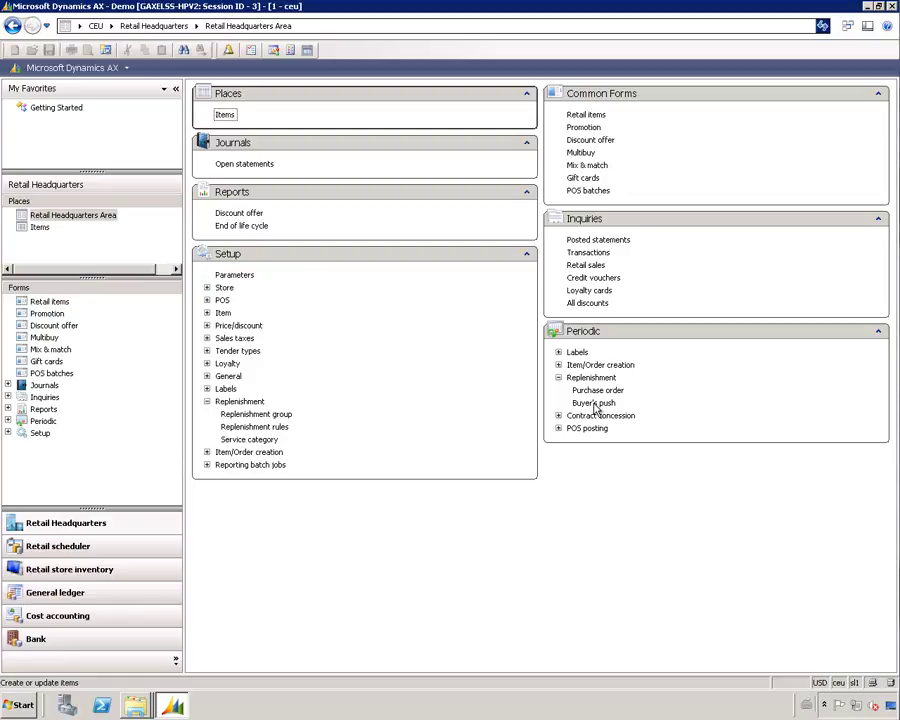
- Create a new buyer's push described 'Demo' with site 1 and location 11, accepting the location-change warning
{"action": "left_click", "coordinate": [594, 404]}
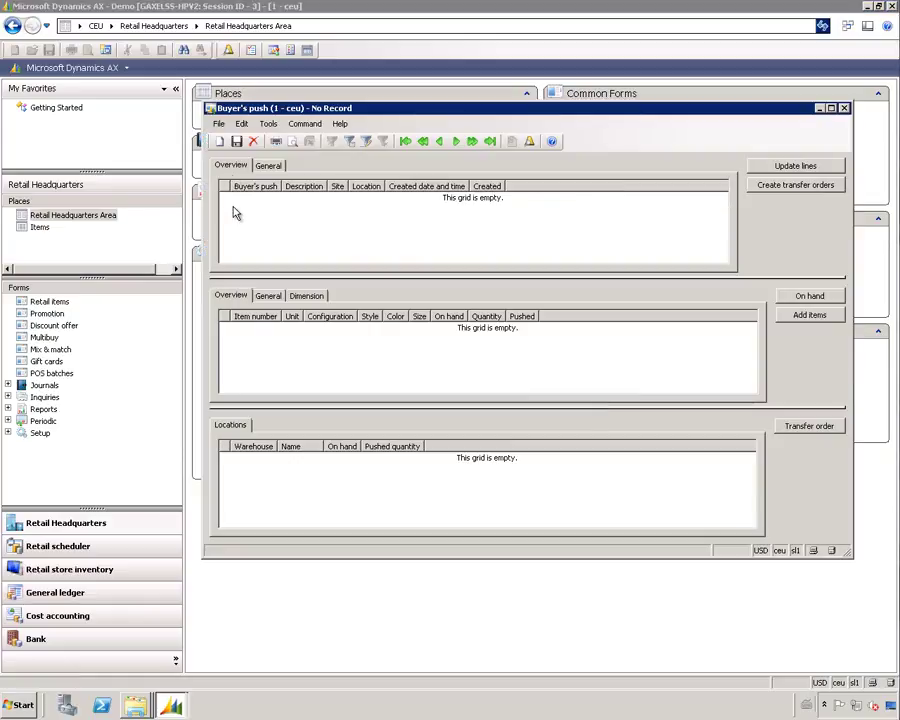
{"action": "left_click", "coordinate": [222, 146]}
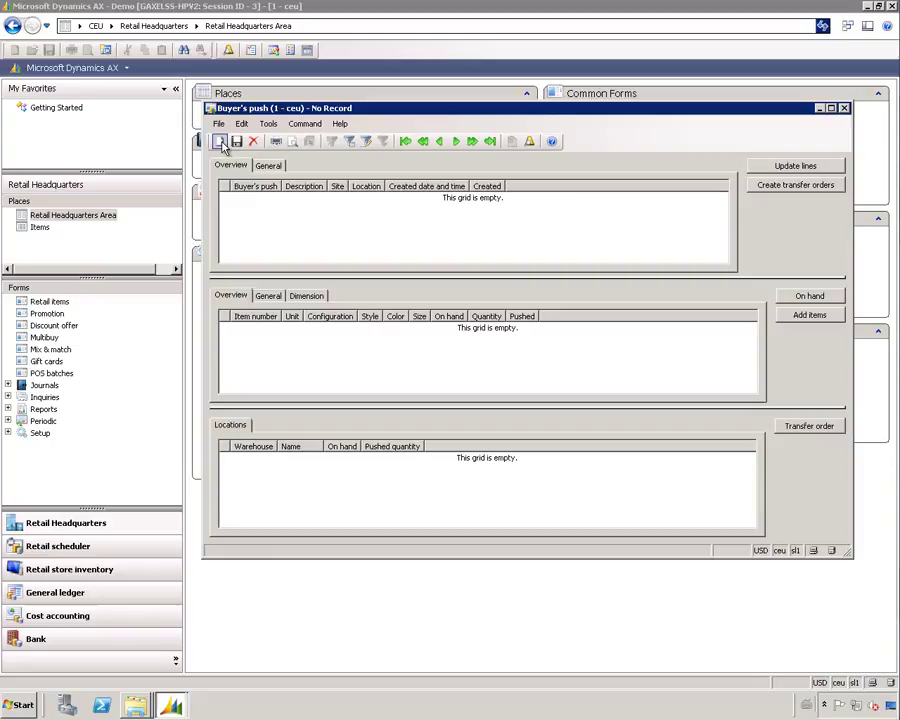
{"action": "left_click", "coordinate": [306, 202]}
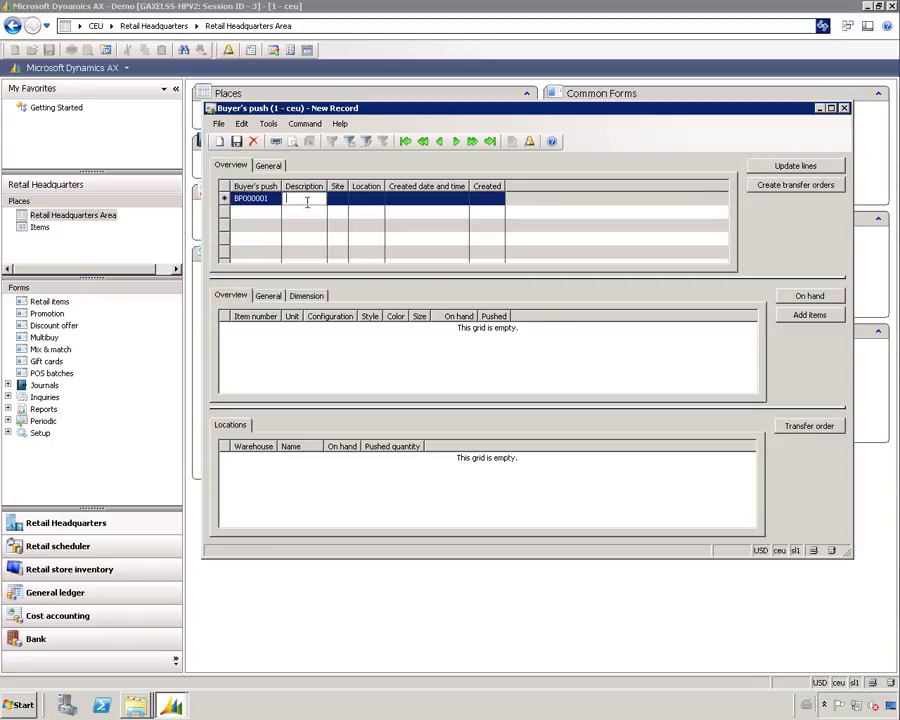
{"action": "type", "text": "Demo"}
{"action": "key", "text": "Tab"}
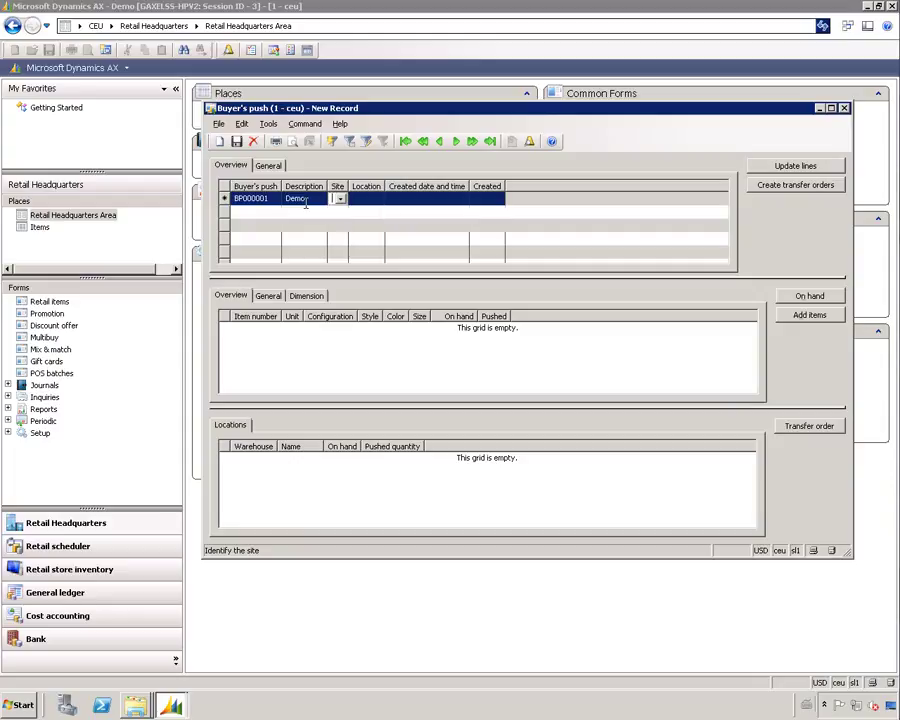
{"action": "key", "text": "alt+Down"}
{"action": "key", "text": "Return"}
{"action": "key", "text": "Tab"}
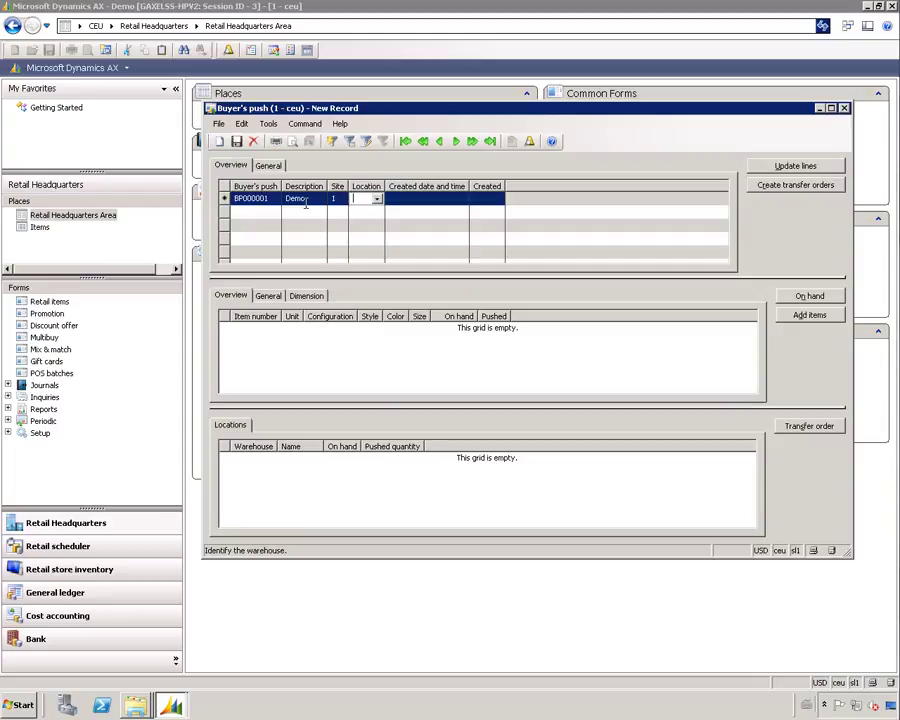
{"action": "key", "text": "alt+Down"}
{"action": "key", "text": "Return"}
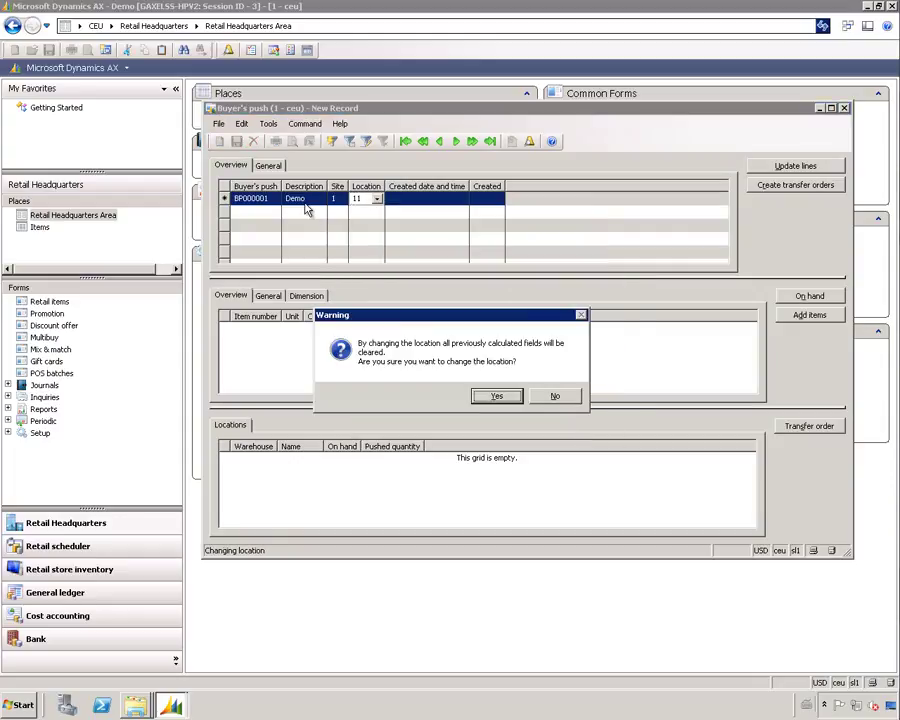
{"action": "key", "text": "Return"}
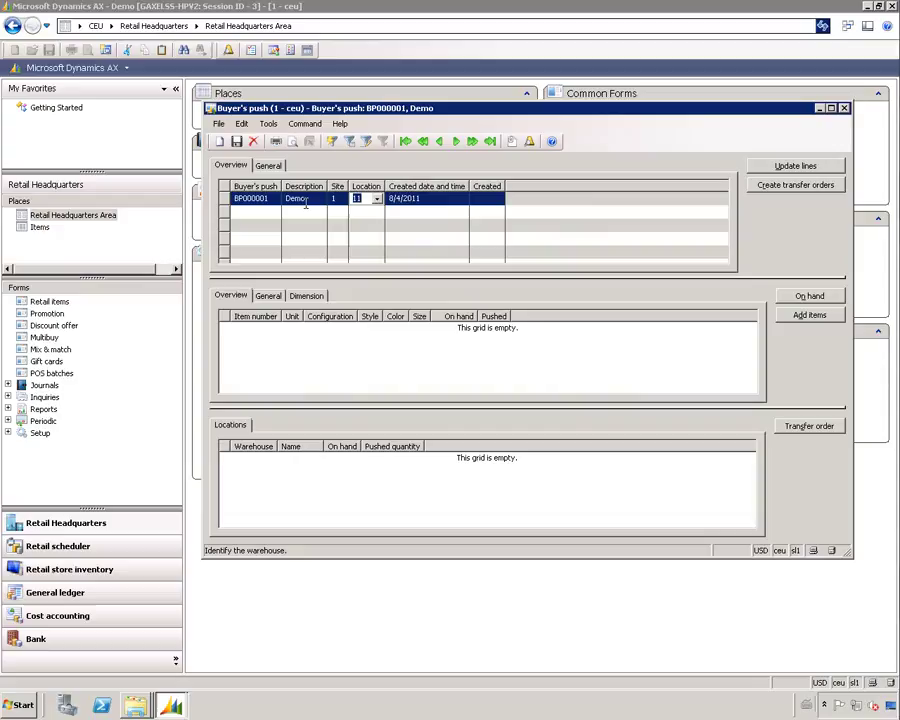
- Add an item line for item 1101 to the buyer's push
{"action": "left_click", "coordinate": [285, 342]}
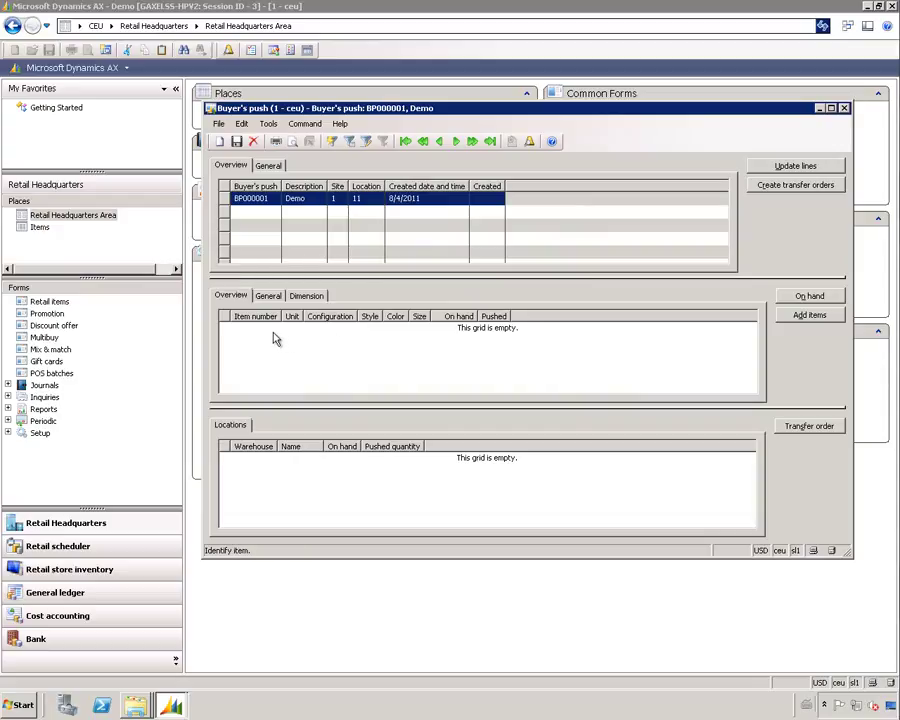
{"action": "key", "text": "ctrl+n"}
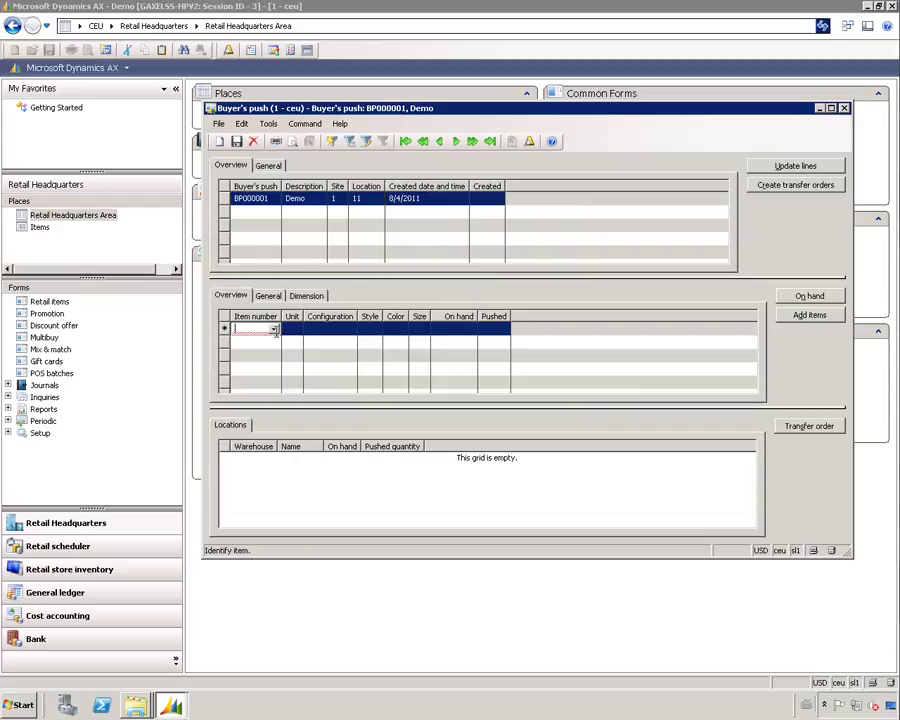
{"action": "left_click", "coordinate": [273, 329]}
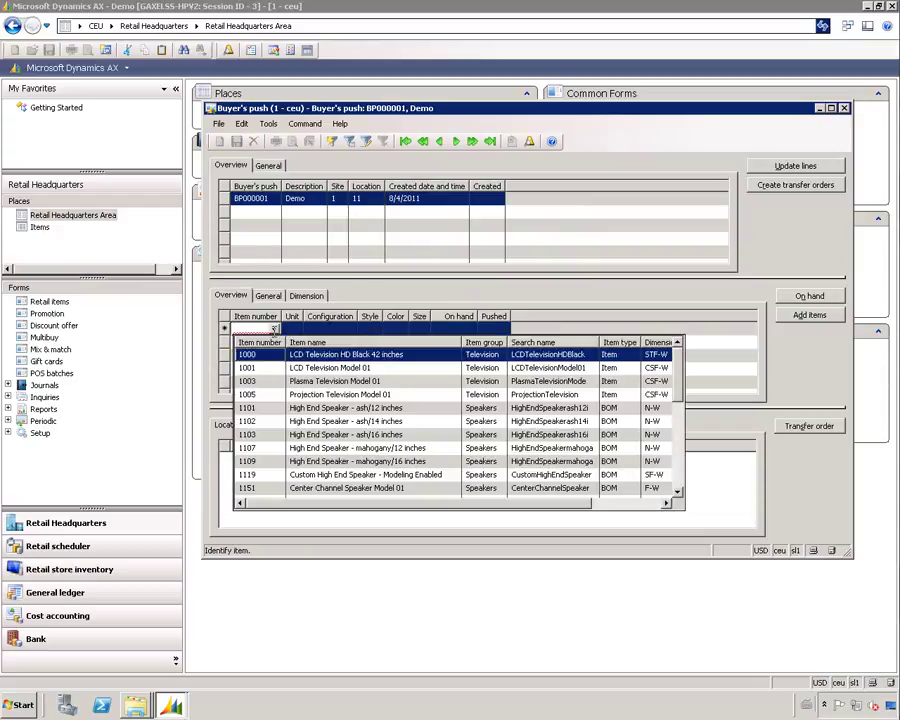
{"action": "left_click", "coordinate": [259, 408]}
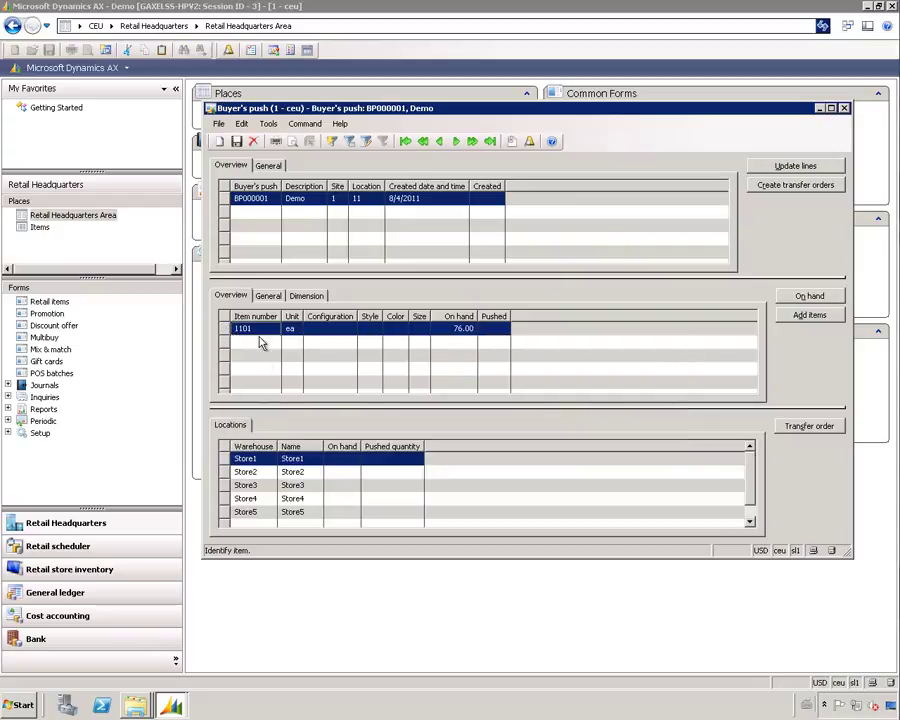
- In the Add items dialog, browse jewellery items and the Mens Clothing category, then return to All
{"action": "left_click", "coordinate": [810, 317]}
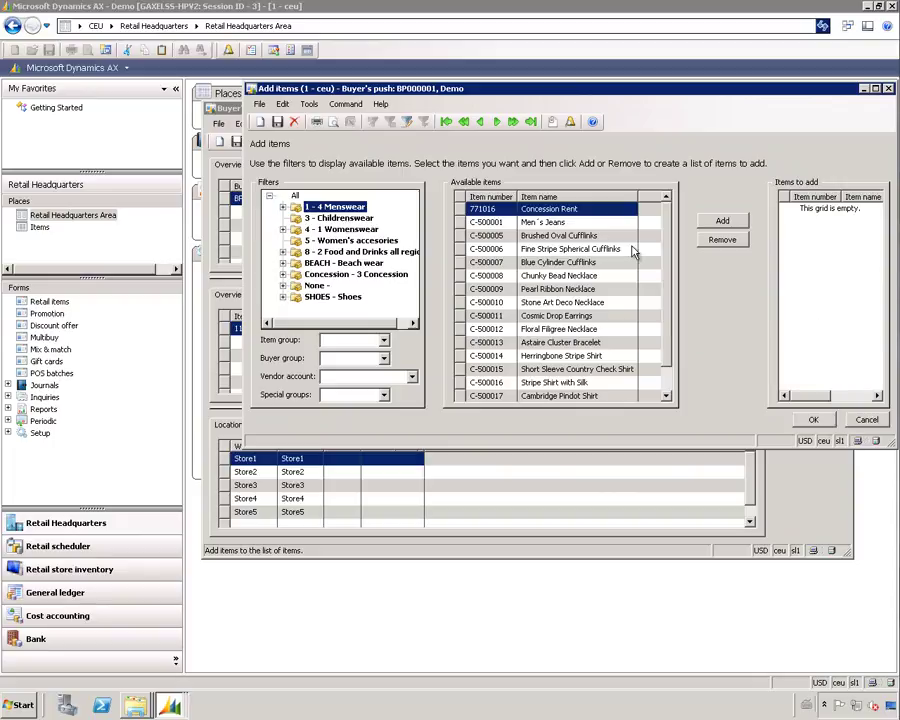
{"action": "left_click", "coordinate": [462, 250], "text": "ctrl"}
{"action": "left_click", "coordinate": [462, 235], "text": "ctrl"}
{"action": "left_click", "coordinate": [462, 222], "text": "ctrl"}
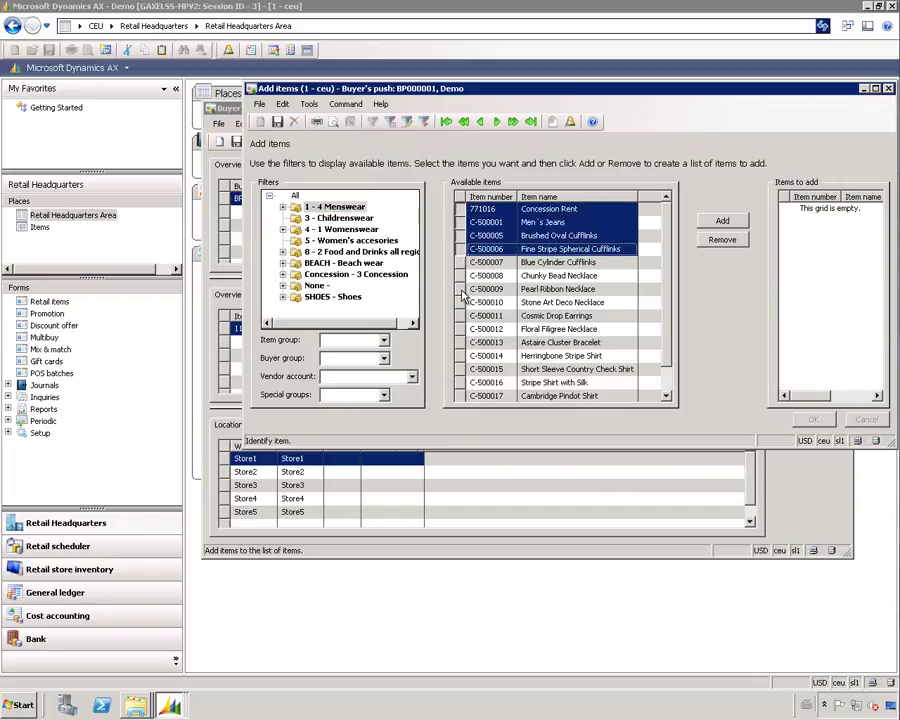
{"action": "left_click", "coordinate": [462, 289], "text": "ctrl"}
{"action": "left_click", "coordinate": [462, 302], "text": "ctrl"}
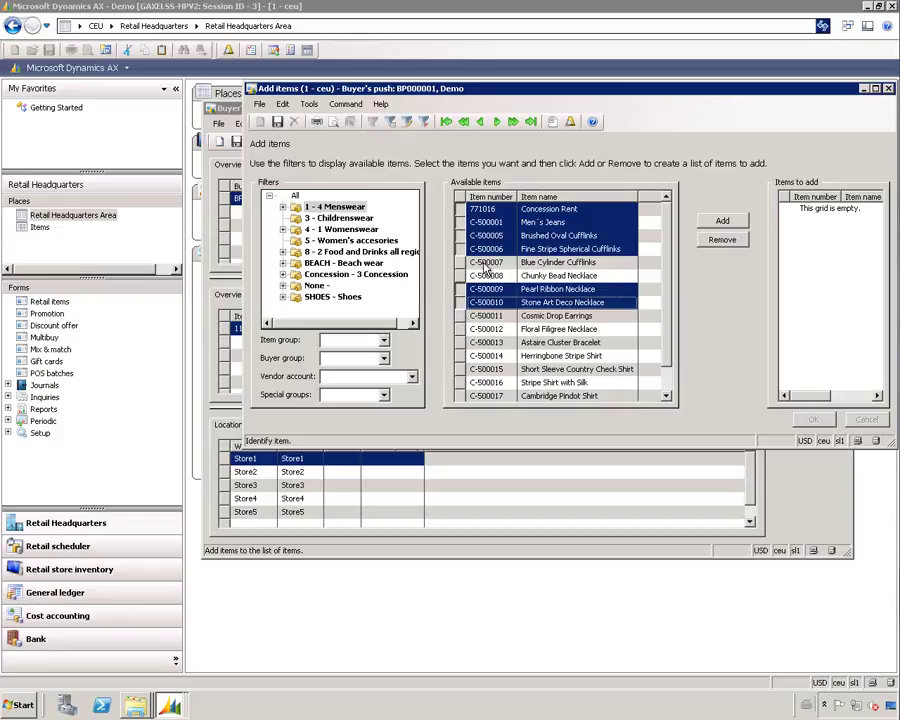
{"action": "left_click", "coordinate": [284, 207]}
{"action": "left_click", "coordinate": [296, 218]}
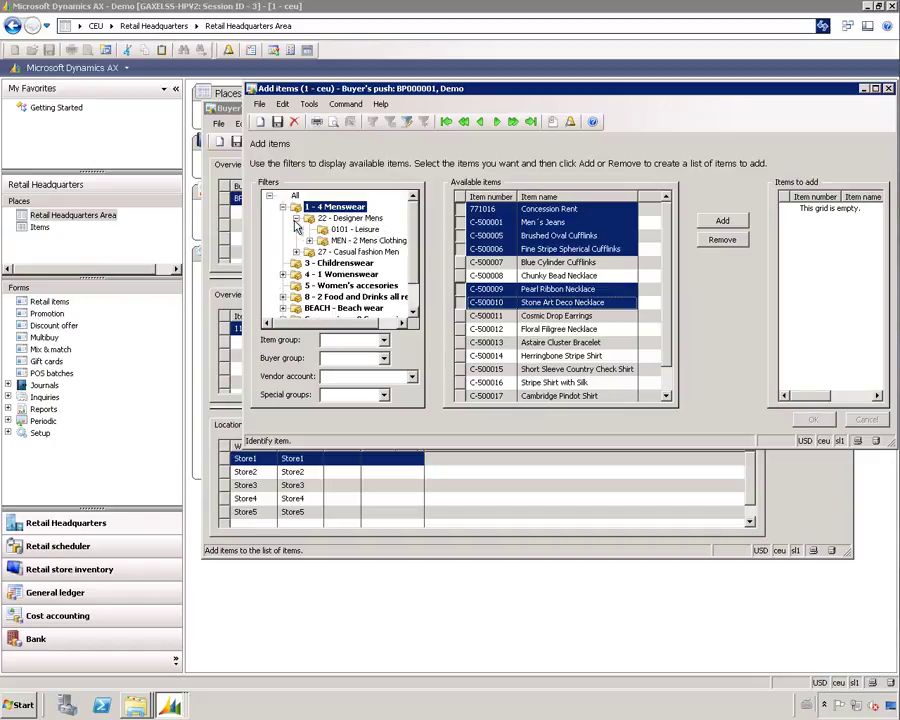
{"action": "left_click", "coordinate": [341, 240]}
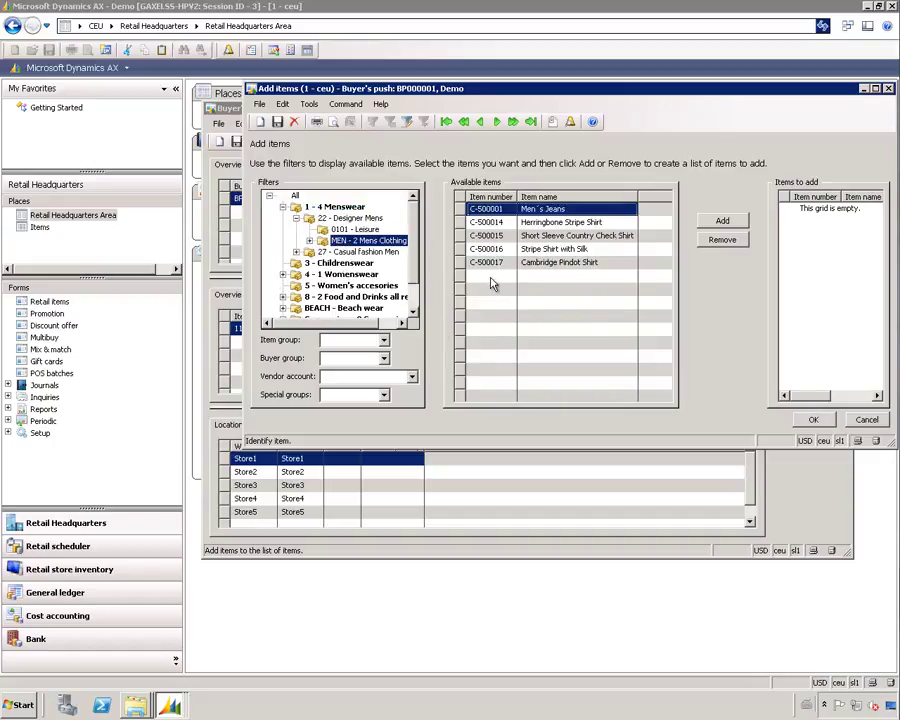
{"action": "left_click", "coordinate": [295, 195]}
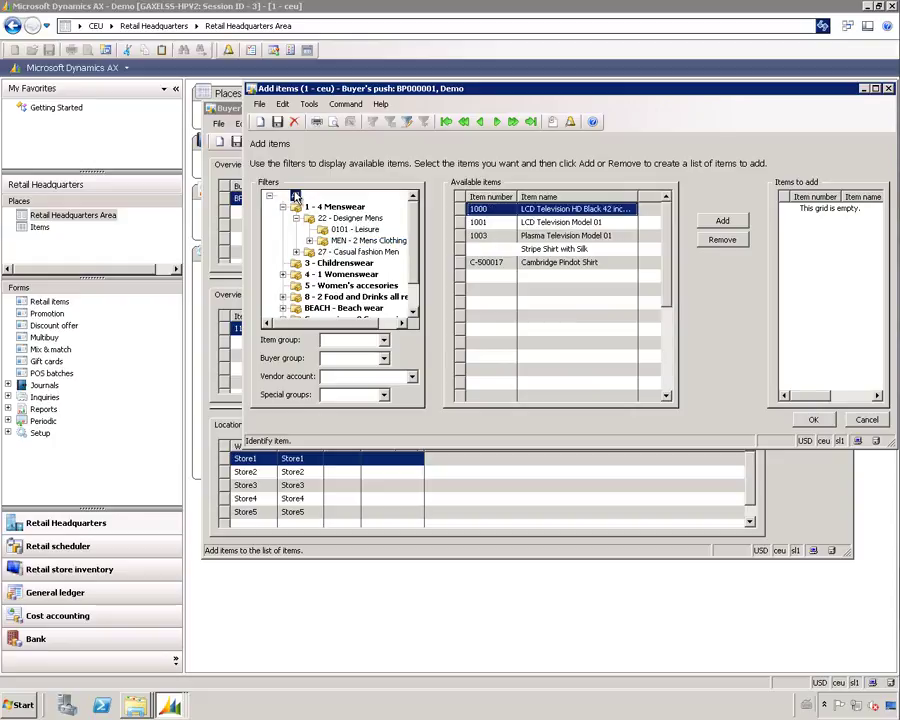
- Select speaker items 1102 through 1109 and add them to the buyer's push
{"action": "left_click", "coordinate": [489, 276]}
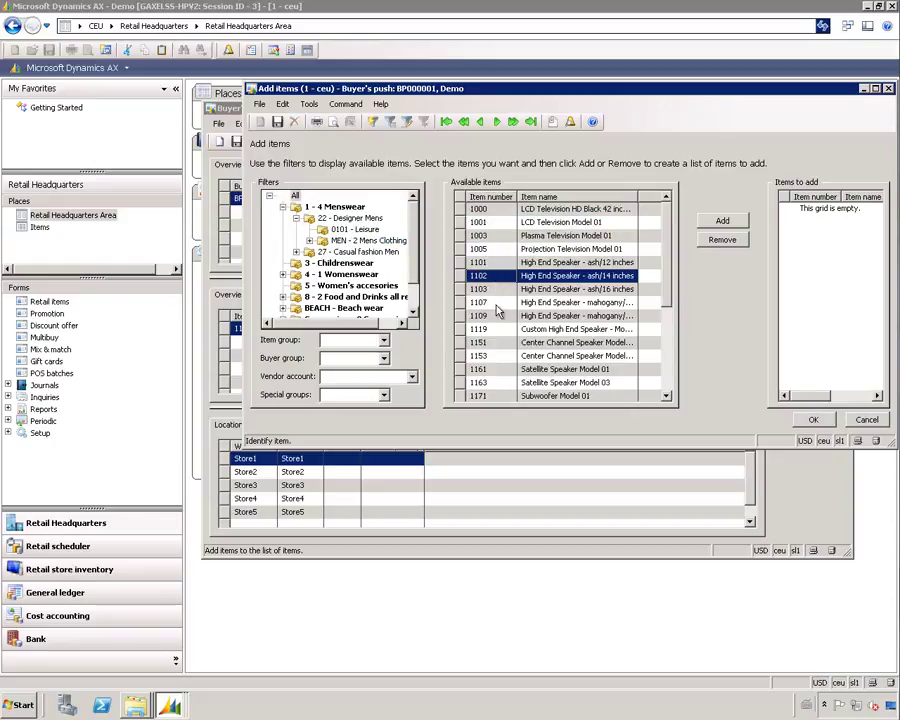
{"action": "left_click", "coordinate": [500, 316], "text": "shift"}
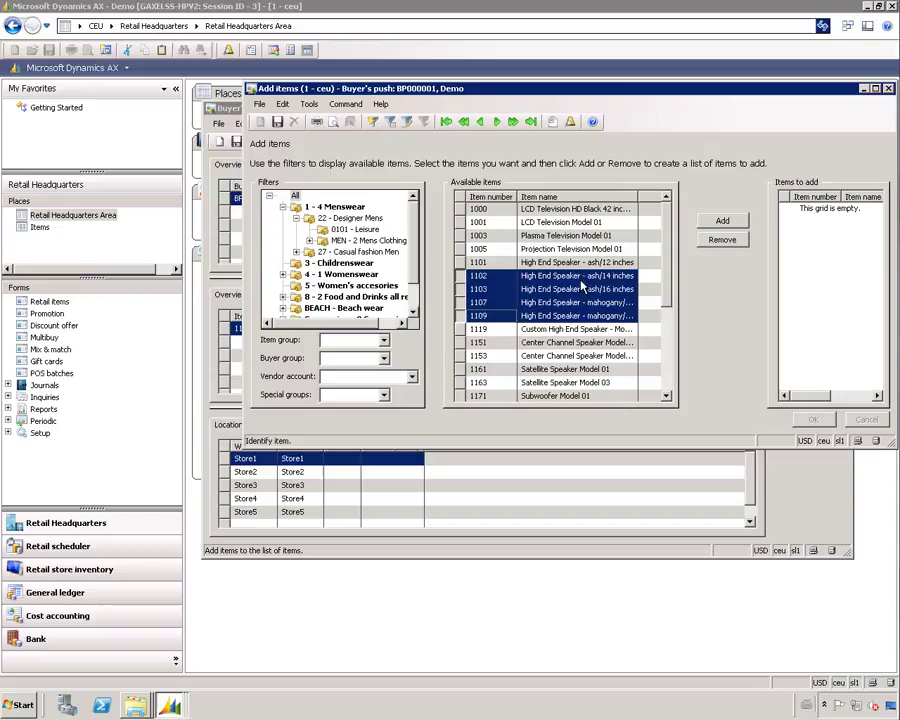
{"action": "left_click", "coordinate": [724, 222]}
{"action": "left_click", "coordinate": [812, 419]}
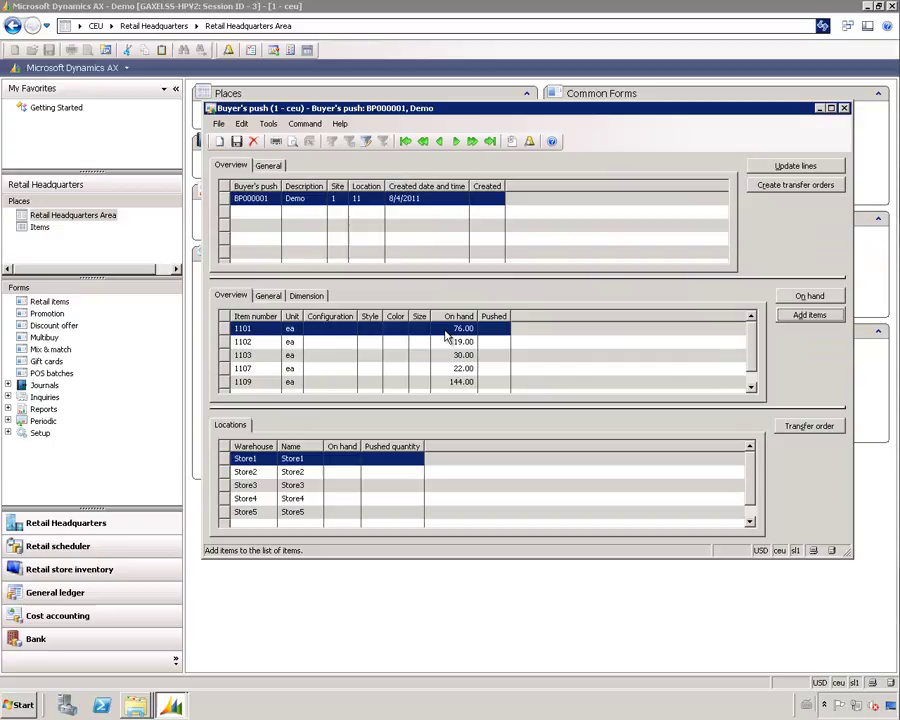
- Enter 10 as Store1's pushed quantity for item 1101, clearing the trial 20 entered for Store2
{"action": "left_click", "coordinate": [410, 458]}
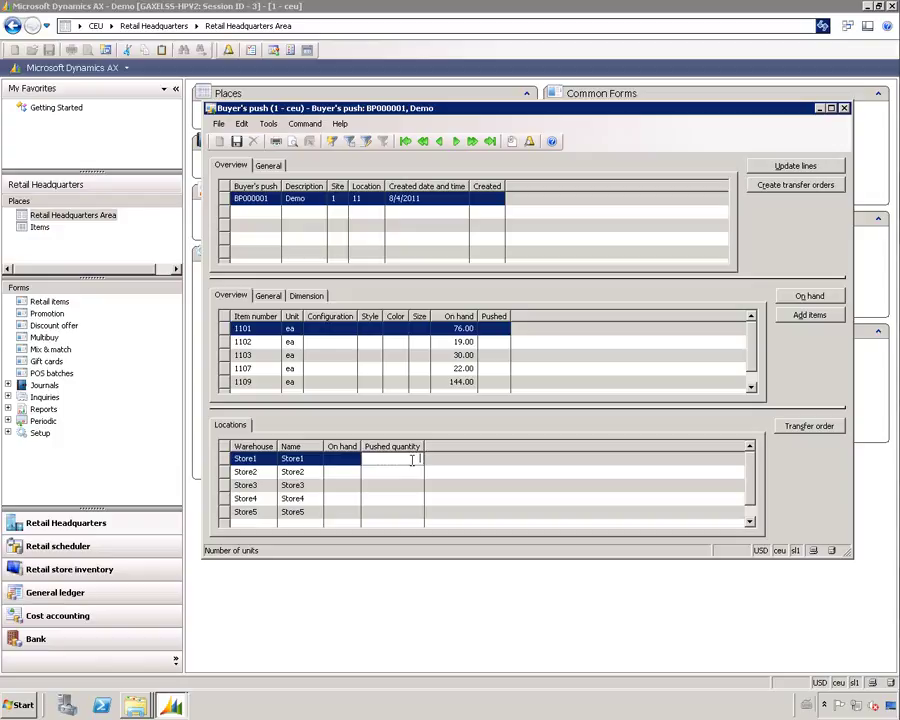
{"action": "type", "text": "10"}
{"action": "key", "text": "Down"}
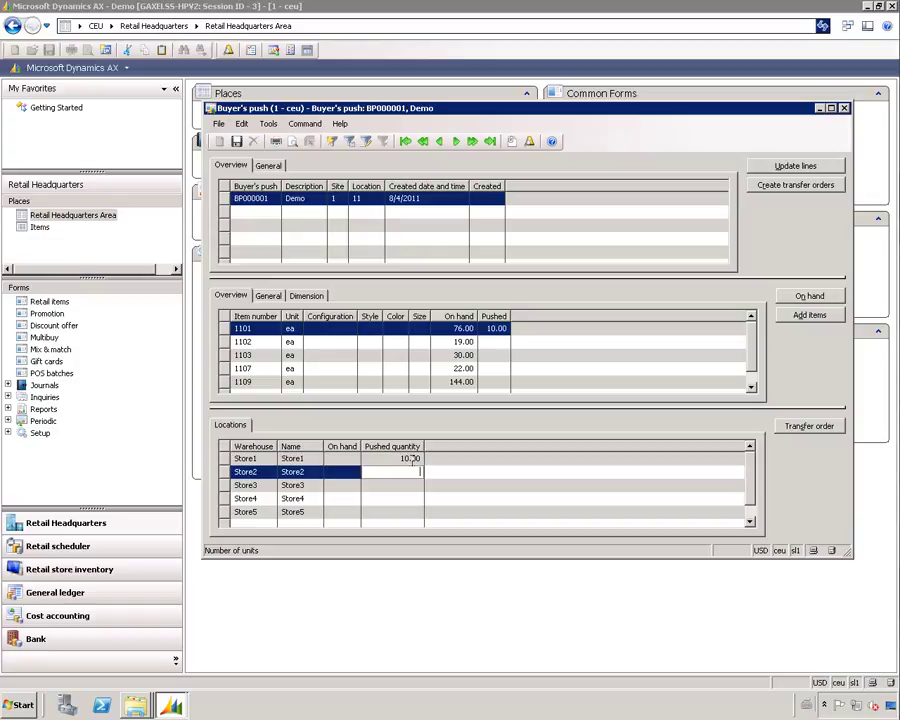
{"action": "type", "text": "20"}
{"action": "key", "text": "Up"}
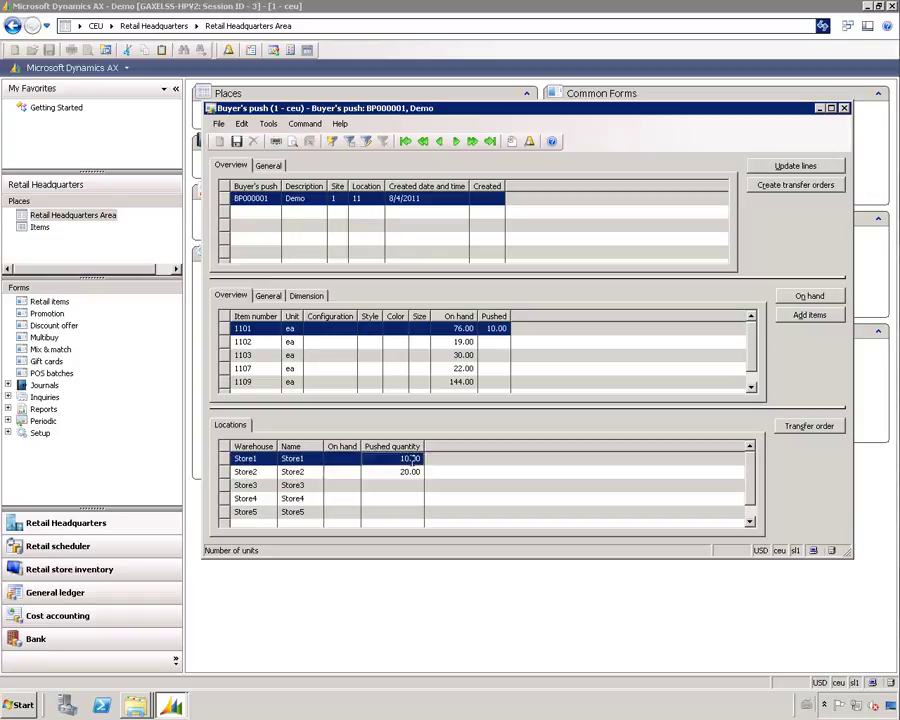
{"action": "key", "text": "Down"}
{"action": "key", "text": "BackSpace"}
{"action": "key", "text": "Up"}
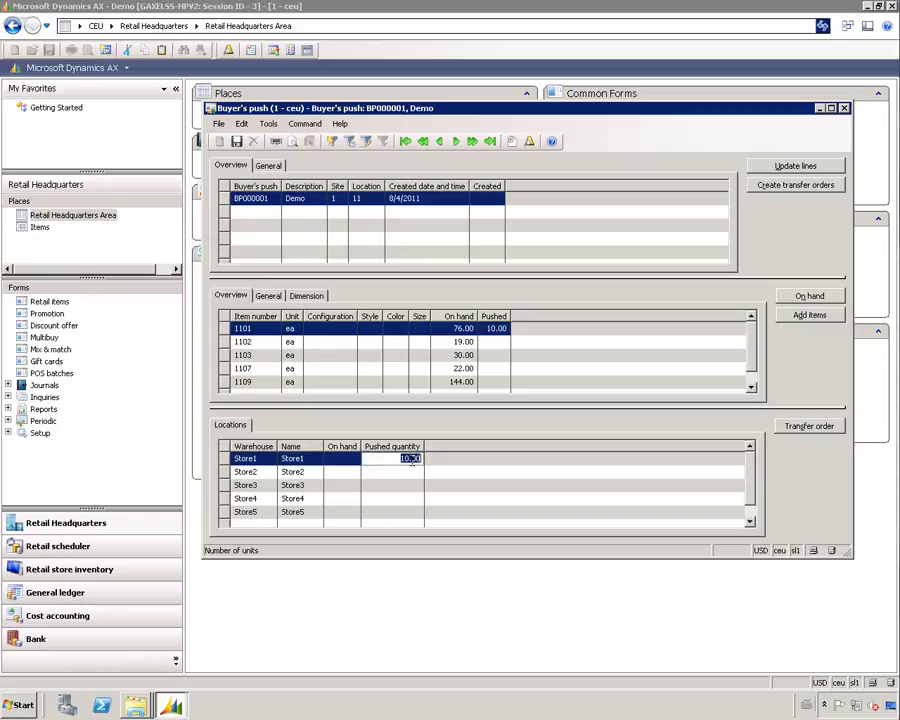
{"action": "key", "text": "BackSpace"}
- Open Store1's warehouse record and check its retail settings: Electronic group, weight 4.00
{"action": "left_click", "coordinate": [262, 462]}
{"action": "right_click", "coordinate": [262, 464]}
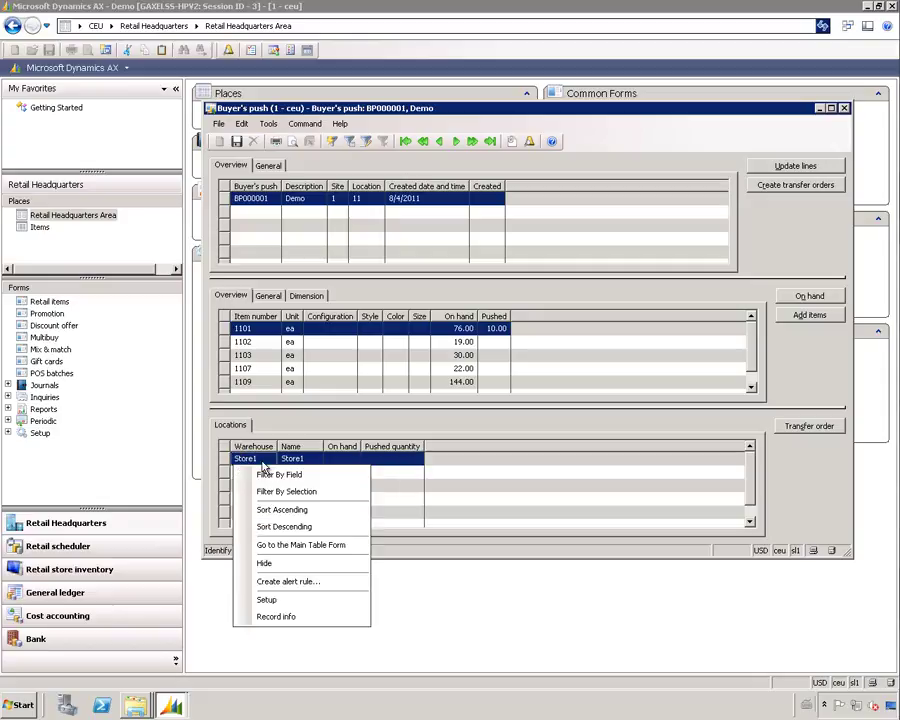
{"action": "left_click", "coordinate": [270, 540]}
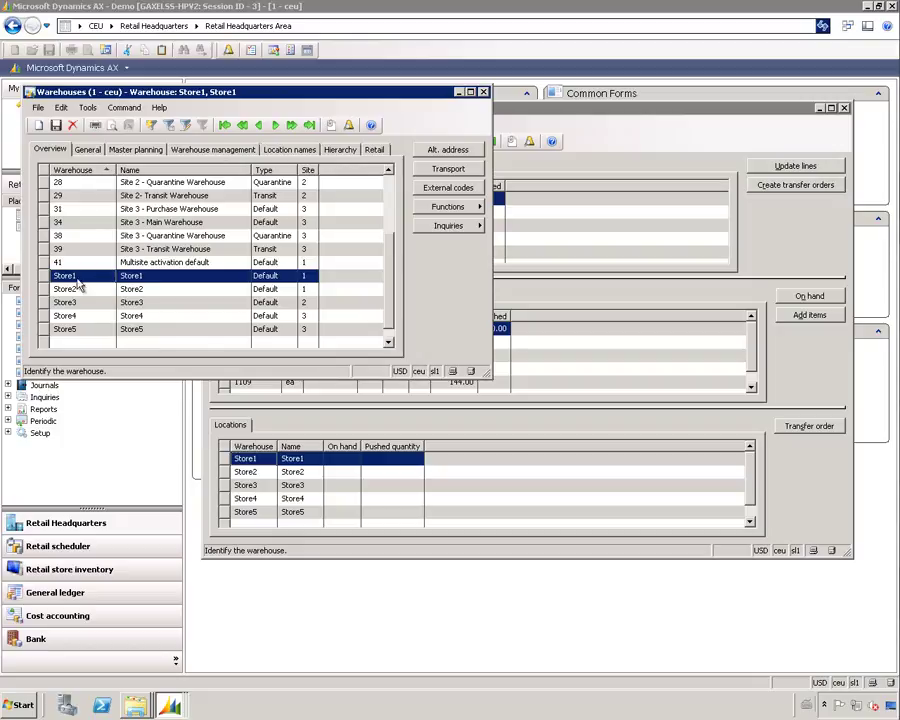
{"action": "left_click", "coordinate": [374, 150]}
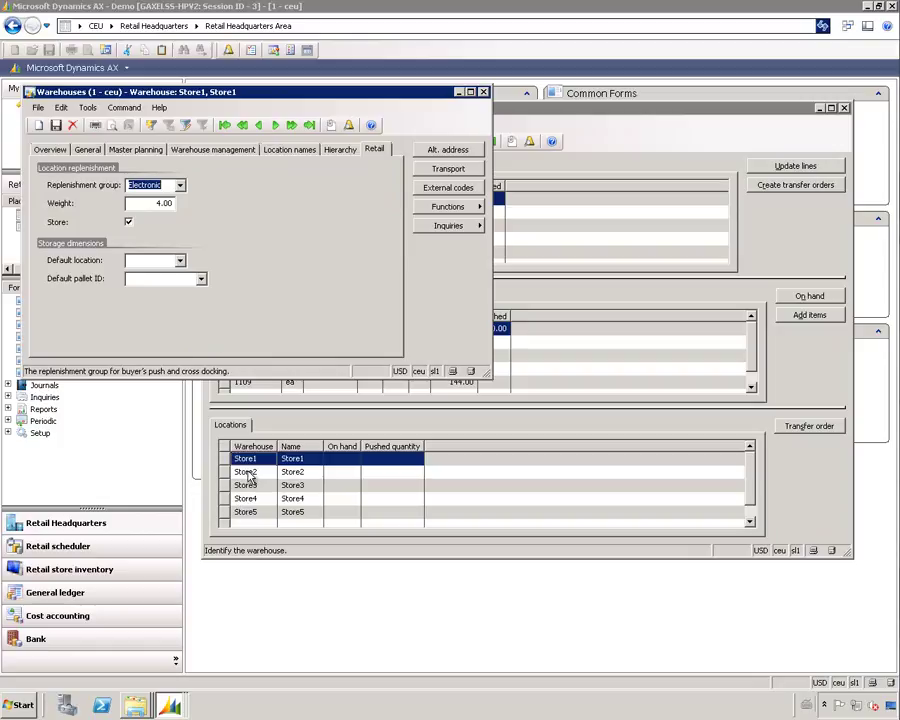
{"action": "left_click", "coordinate": [551, 416]}
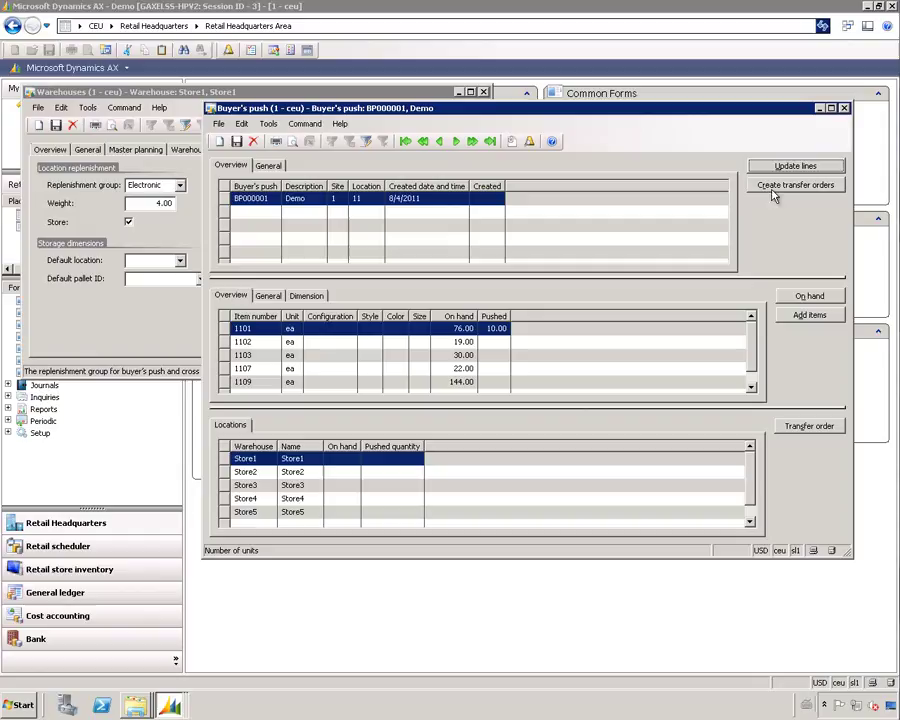
- In Update buyer's push lines, try the variant options, then select all lines totalling 291 units
{"action": "left_click", "coordinate": [787, 168]}
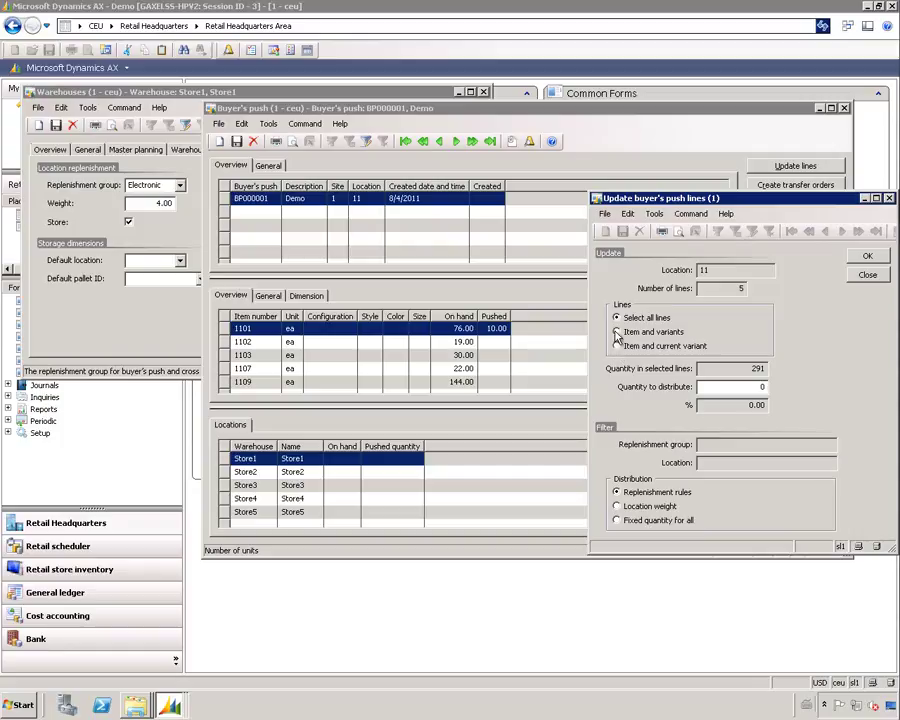
{"action": "left_click", "coordinate": [616, 332]}
{"action": "left_click", "coordinate": [617, 345]}
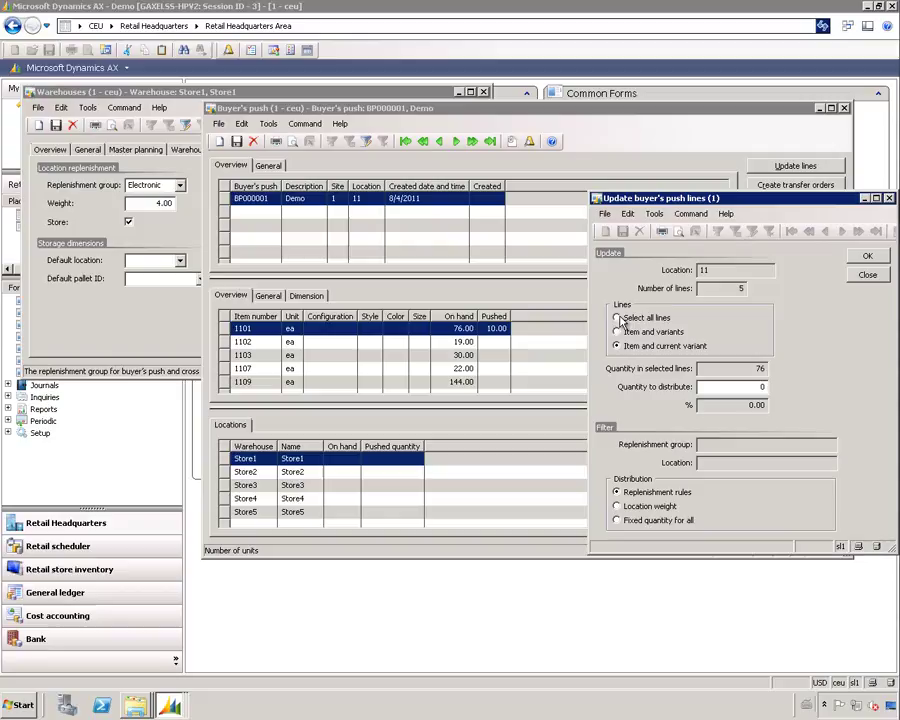
{"action": "left_click", "coordinate": [617, 318]}
{"action": "left_click", "coordinate": [740, 371]}
- Set the quantity to distribute to 291 and choose Fixed quantity for all distribution
{"action": "left_click", "coordinate": [758, 388]}
{"action": "type", "text": "291"}
{"action": "left_click", "coordinate": [734, 405]}
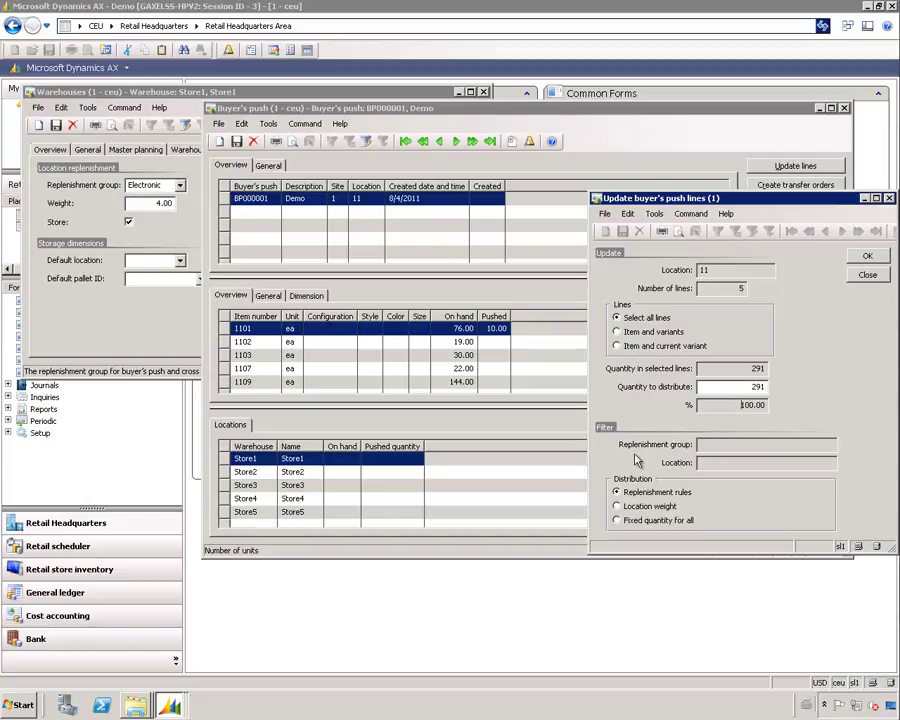
{"action": "left_click", "coordinate": [617, 520]}
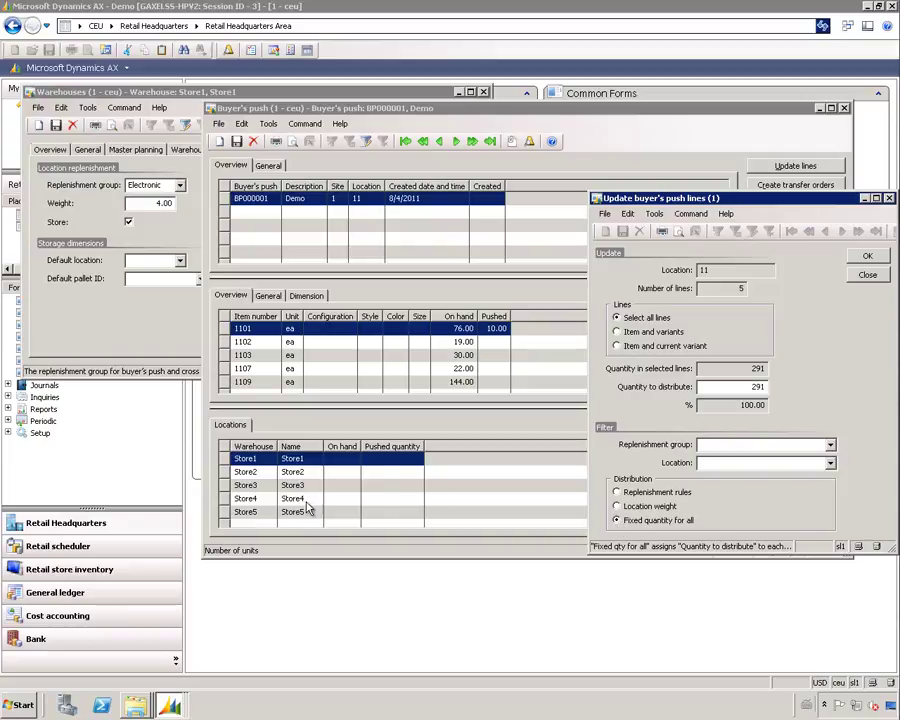
- Switch distribution to Location weight and compare Store1's 4.00 and Store2's 20.00 Electronic weights
{"action": "left_click", "coordinate": [617, 506]}
{"action": "left_click", "coordinate": [151, 205]}
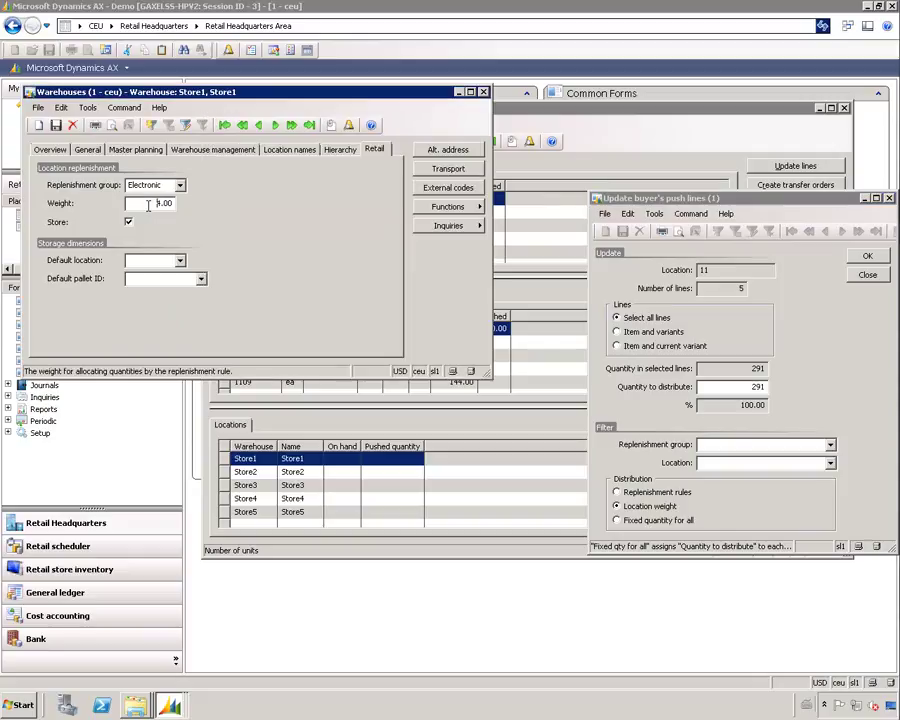
{"action": "left_click_drag", "start_coordinate": [148, 204], "coordinate": [180, 204]}
{"action": "left_click", "coordinate": [143, 208]}
{"action": "left_click", "coordinate": [50, 149]}
{"action": "left_click", "coordinate": [86, 289]}
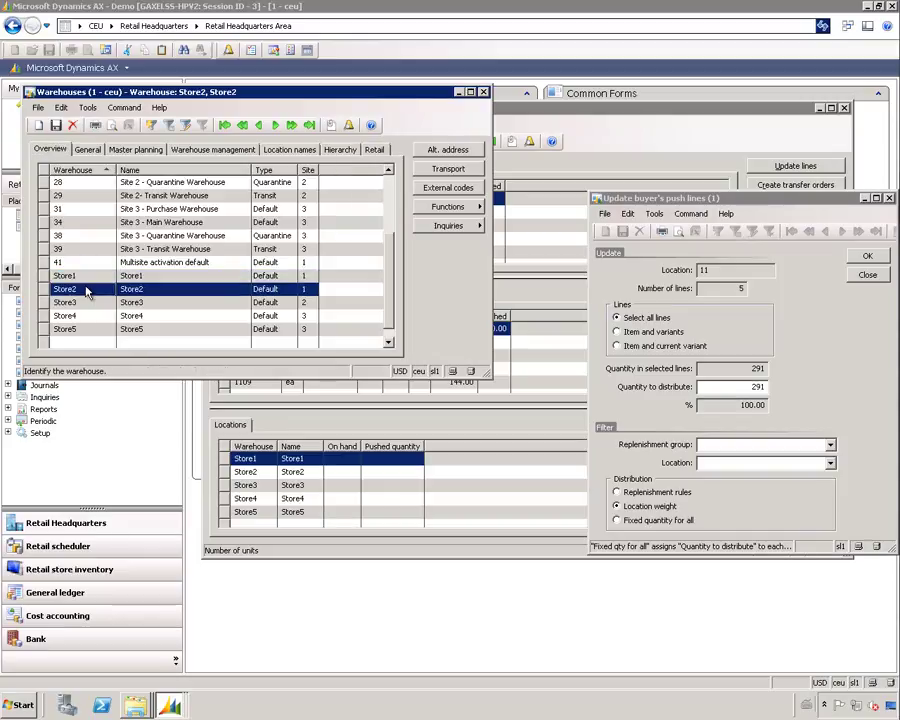
{"action": "left_click", "coordinate": [374, 149]}
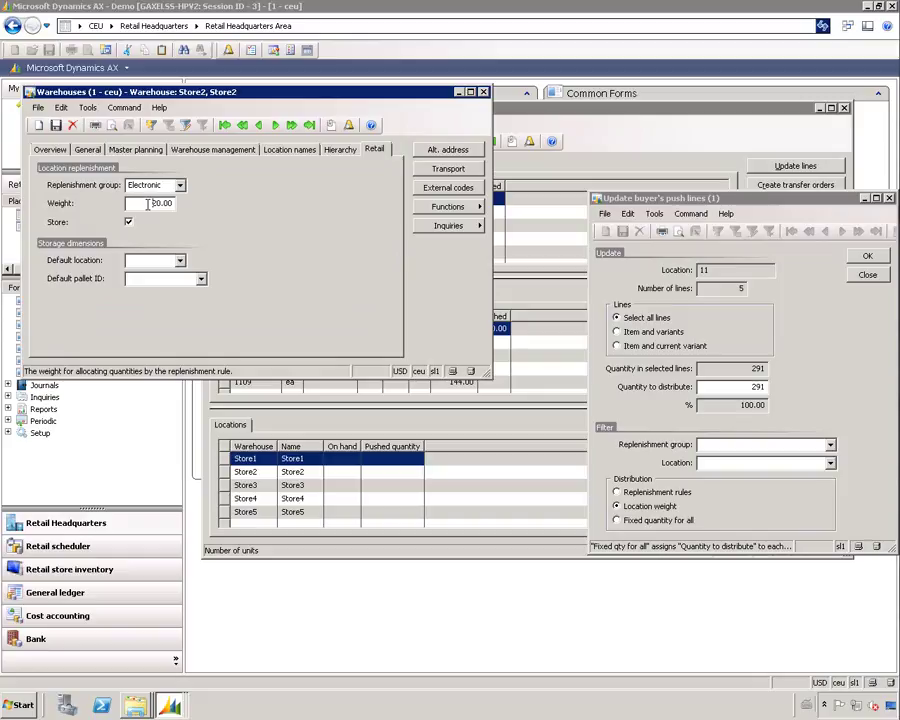
{"action": "left_click", "coordinate": [48, 148]}
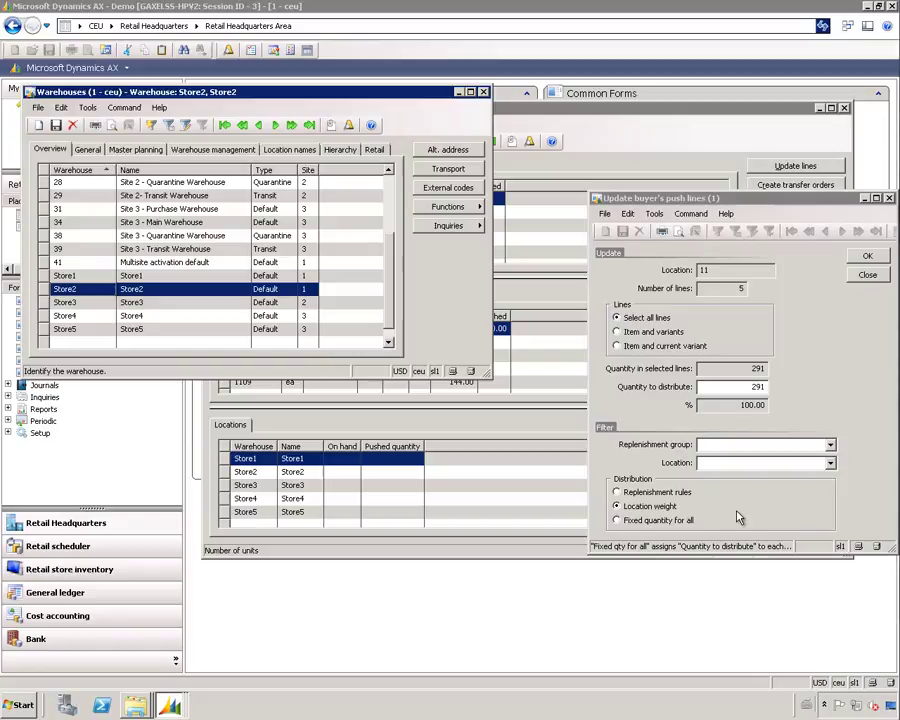
- Filter by the Electronic replenishment group and apply, giving Store1 11, Store2 50 and Store5 15
{"action": "left_click", "coordinate": [680, 507]}
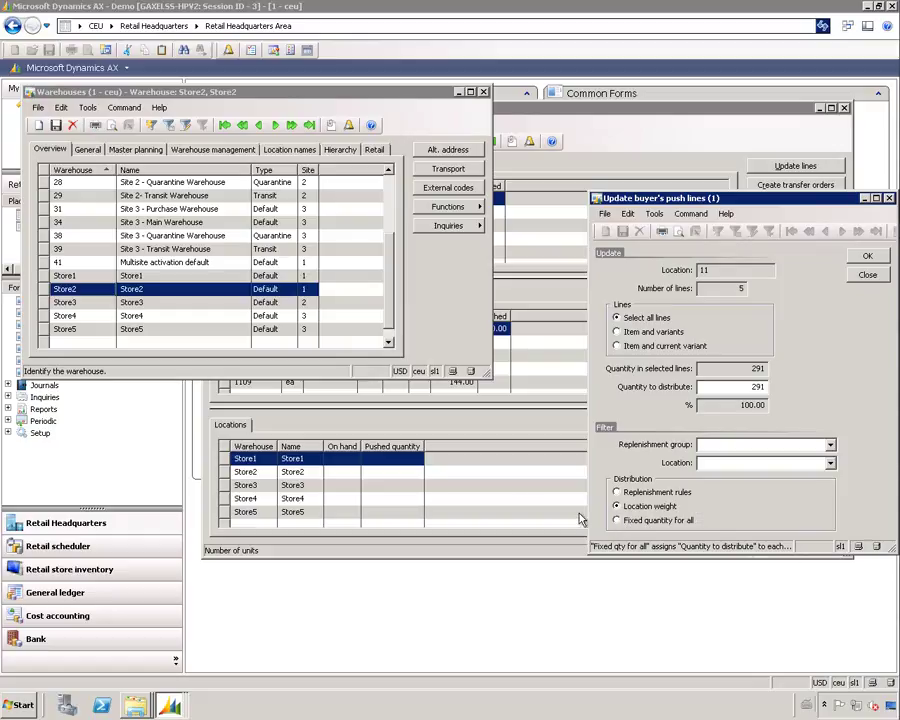
{"action": "left_click", "coordinate": [830, 445]}
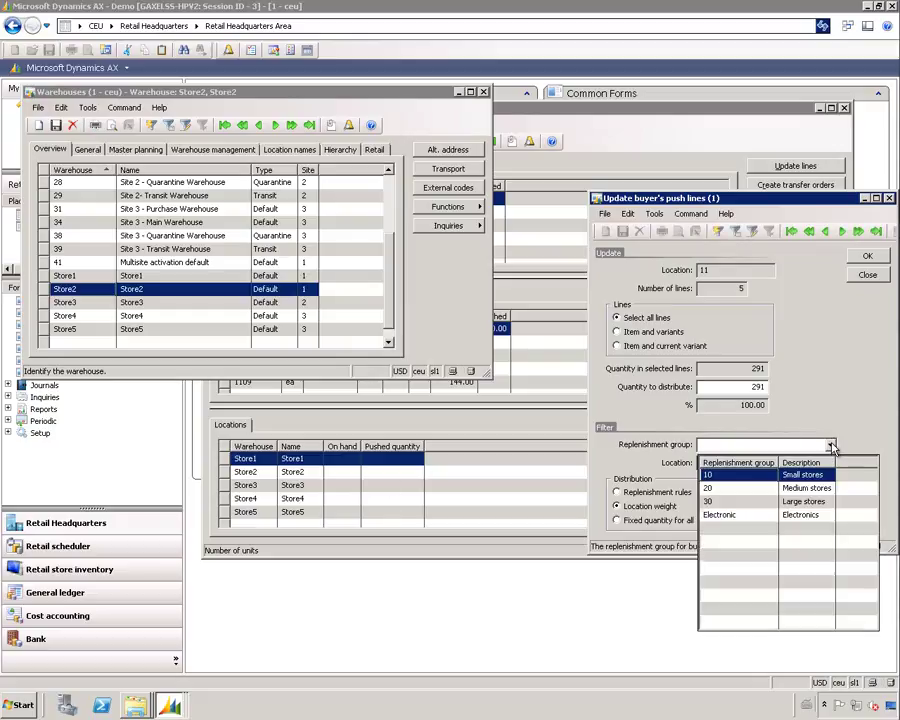
{"action": "left_click", "coordinate": [732, 517]}
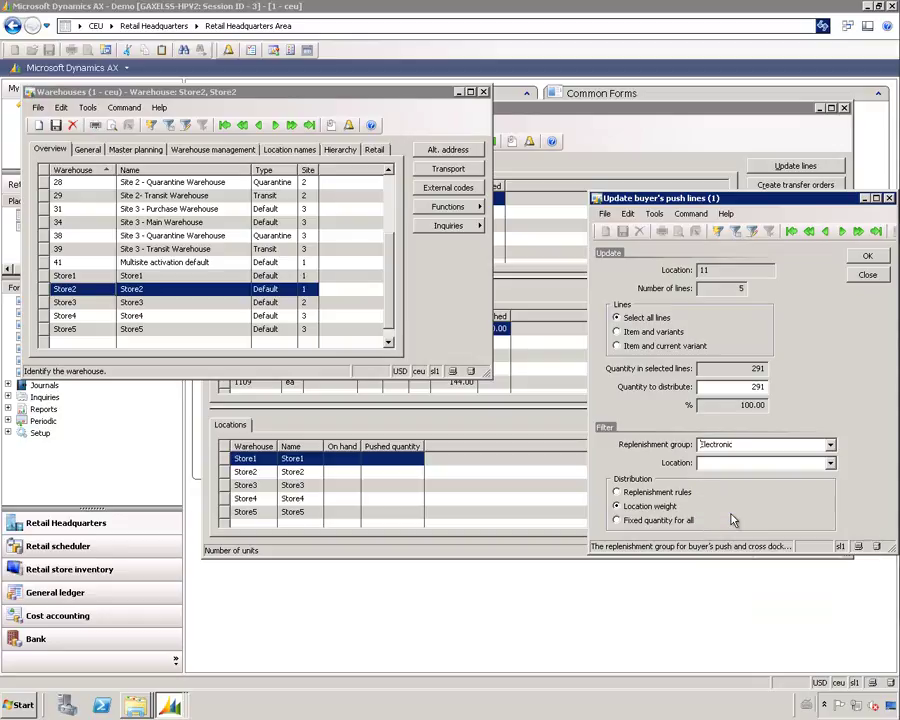
{"action": "left_click", "coordinate": [746, 463]}
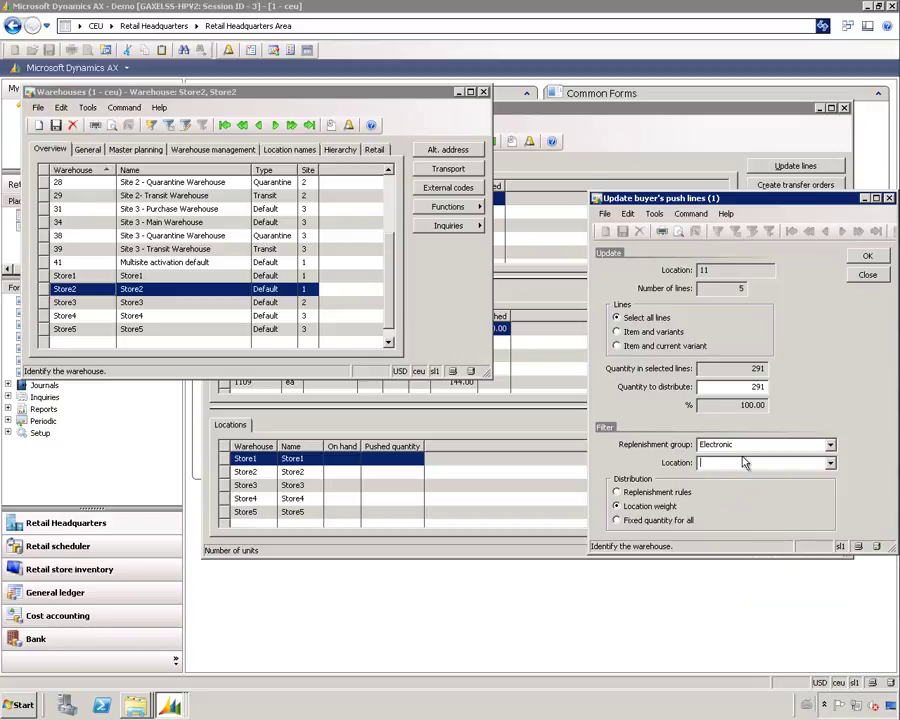
{"action": "left_click", "coordinate": [713, 447]}
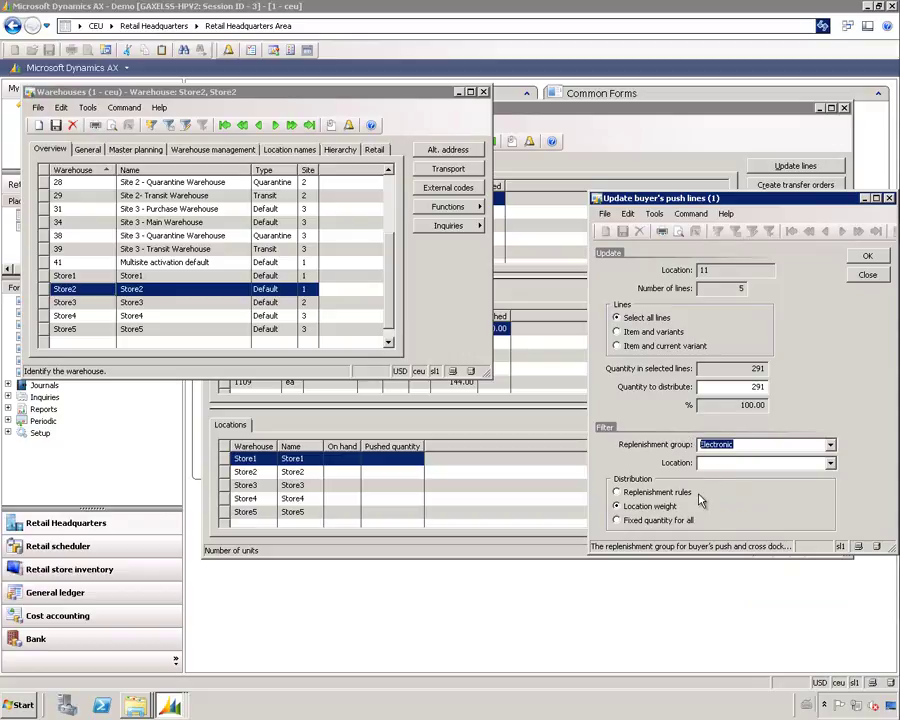
{"action": "left_click", "coordinate": [867, 255]}
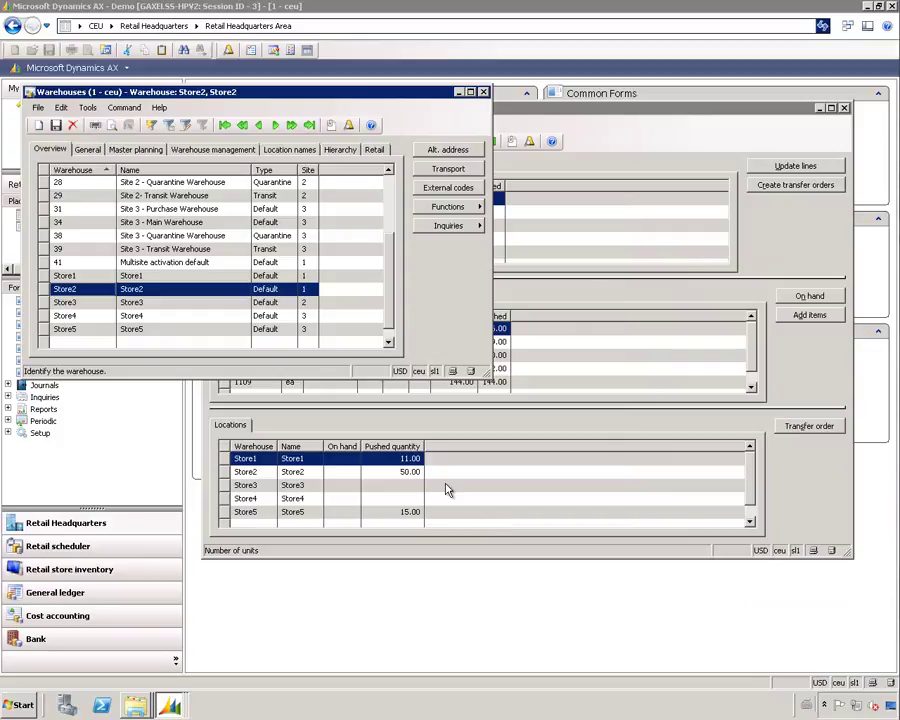
- Confirm Store5's pushed quantity of 15.00 and create the transfer orders
{"action": "left_click", "coordinate": [400, 458]}
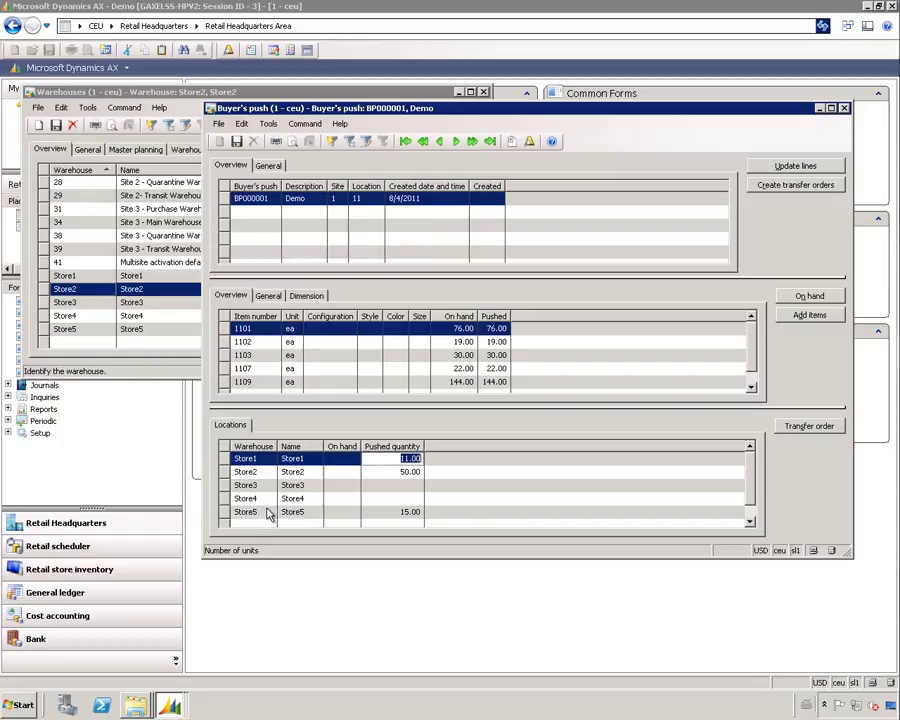
{"action": "left_click", "coordinate": [395, 511]}
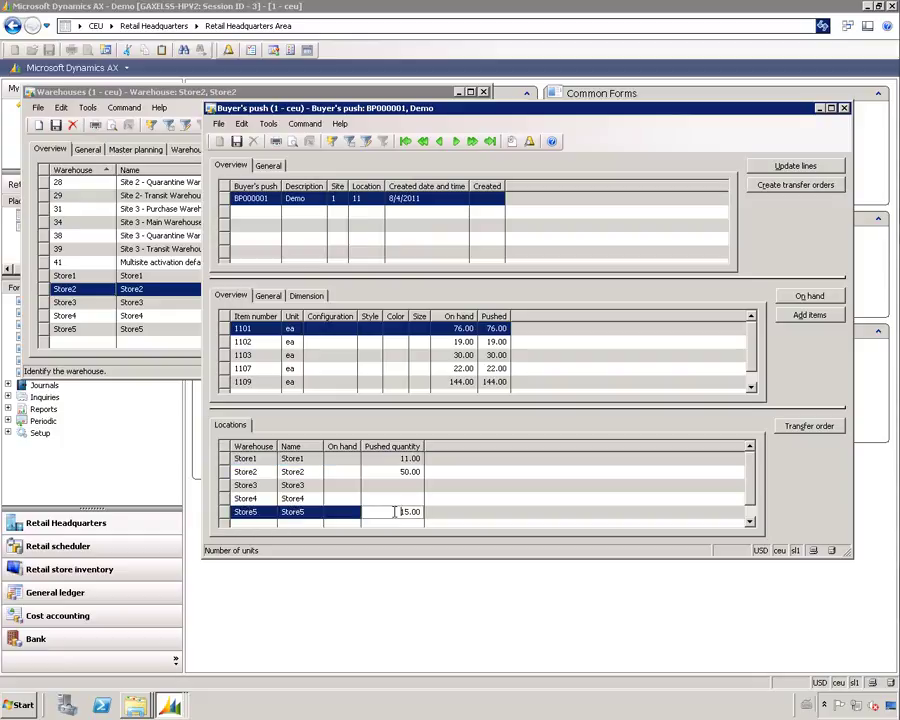
{"action": "left_click", "coordinate": [817, 166]}
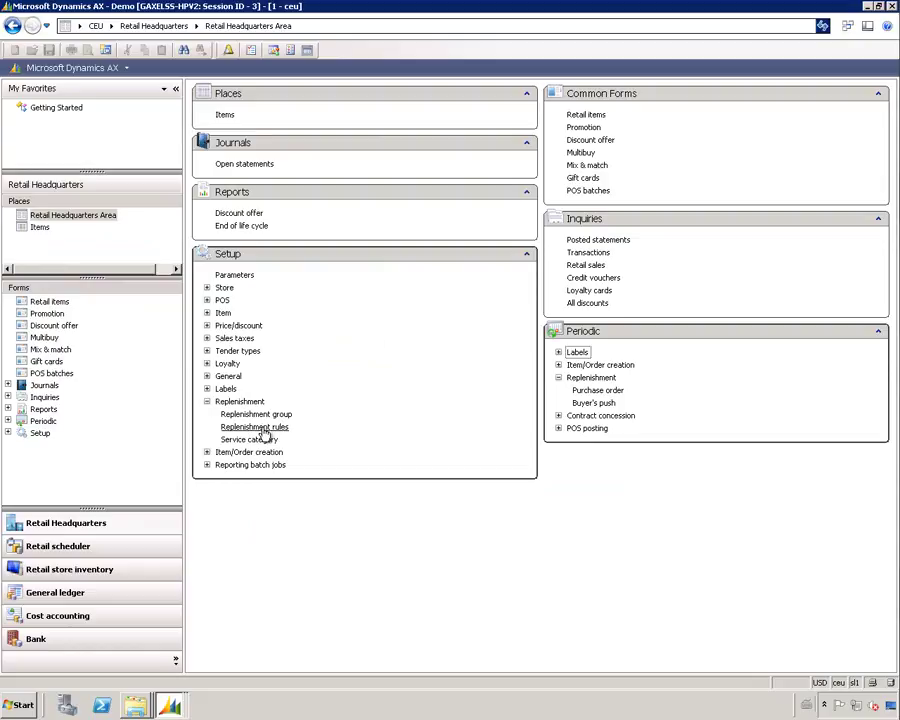
{"action": "left_click", "coordinate": [262, 416]}
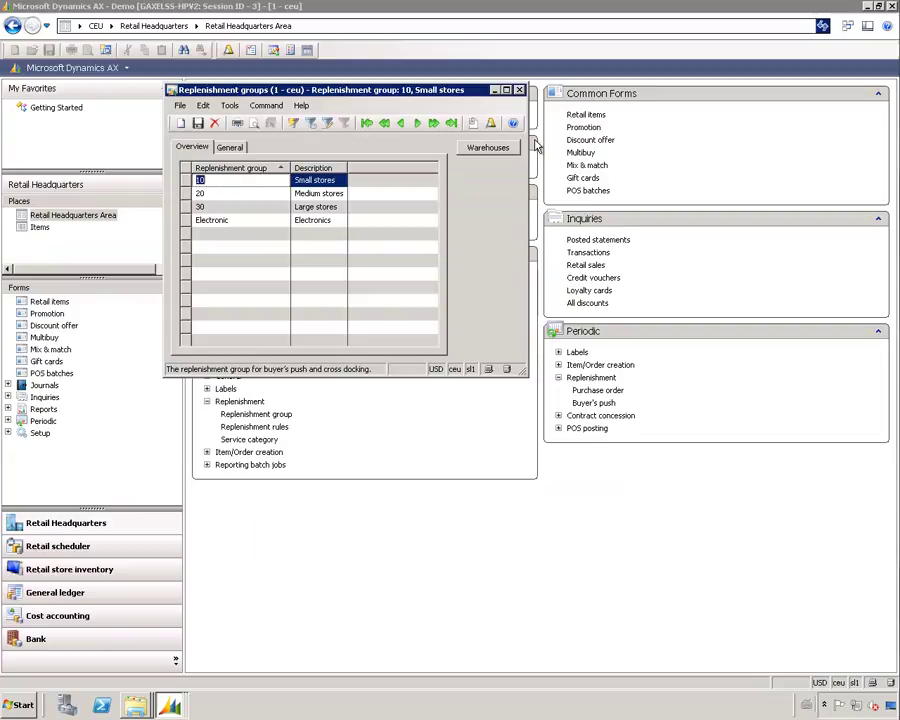
{"action": "left_click", "coordinate": [497, 151]}
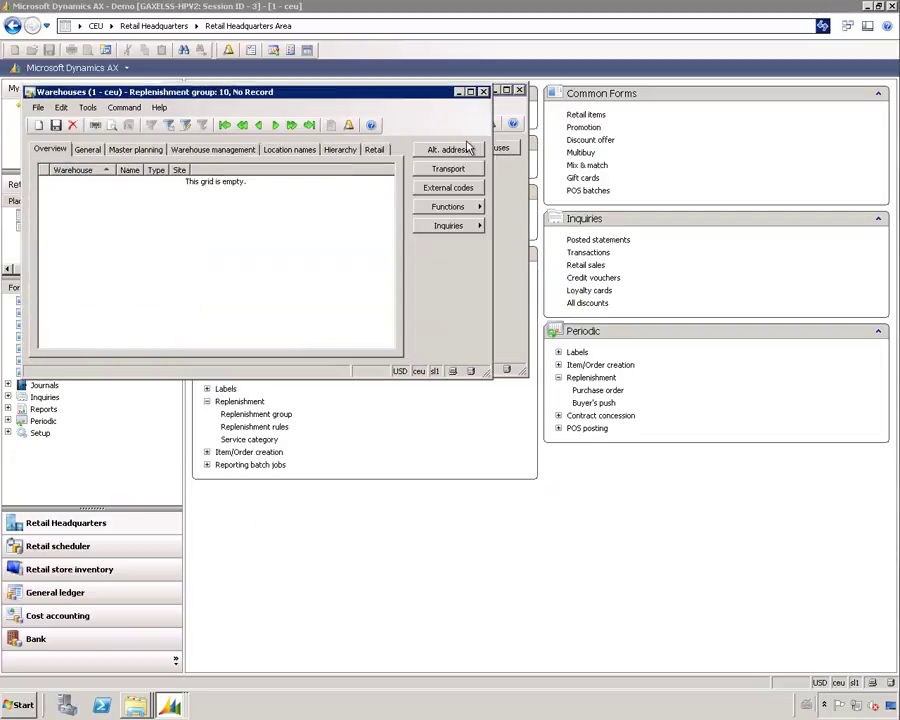
{"action": "left_click_drag", "start_coordinate": [396, 94], "coordinate": [753, 110]}
{"action": "left_click", "coordinate": [236, 194]}
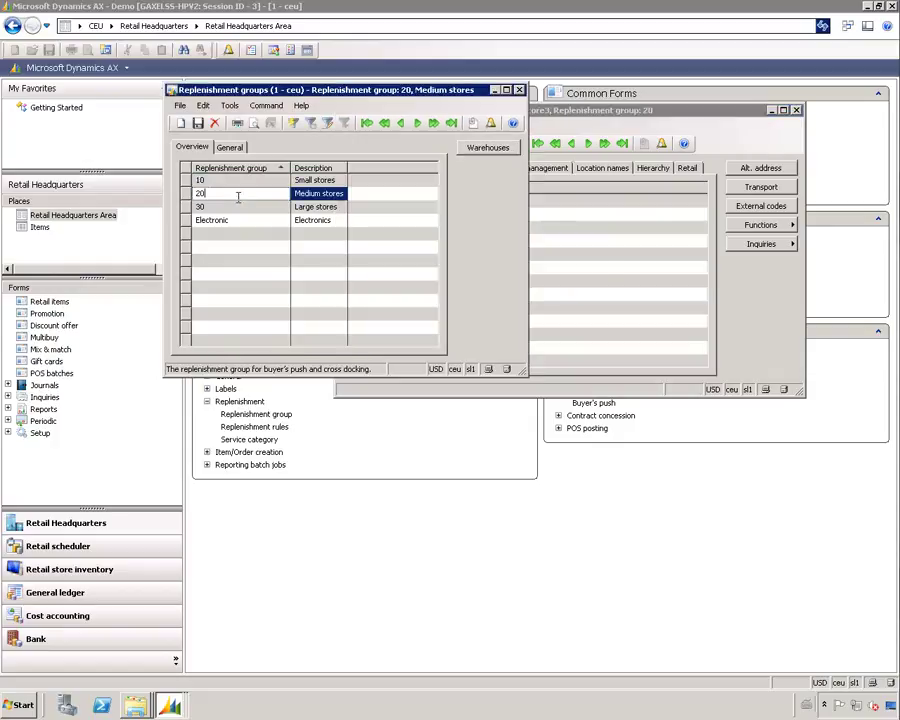
{"action": "left_click", "coordinate": [604, 272]}
{"action": "left_click", "coordinate": [267, 226]}
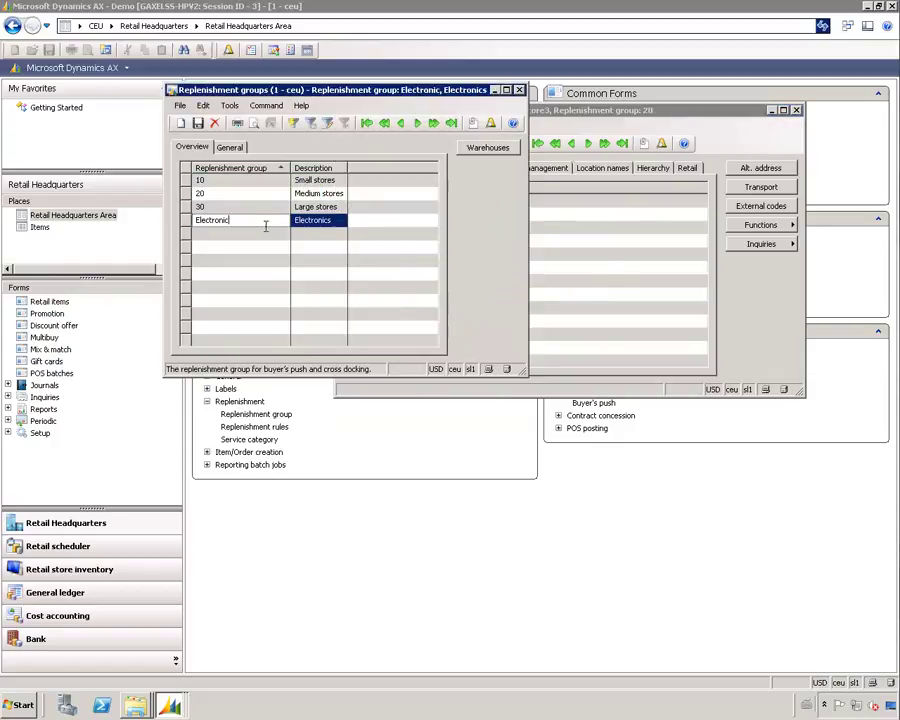
{"action": "left_click", "coordinate": [629, 272]}
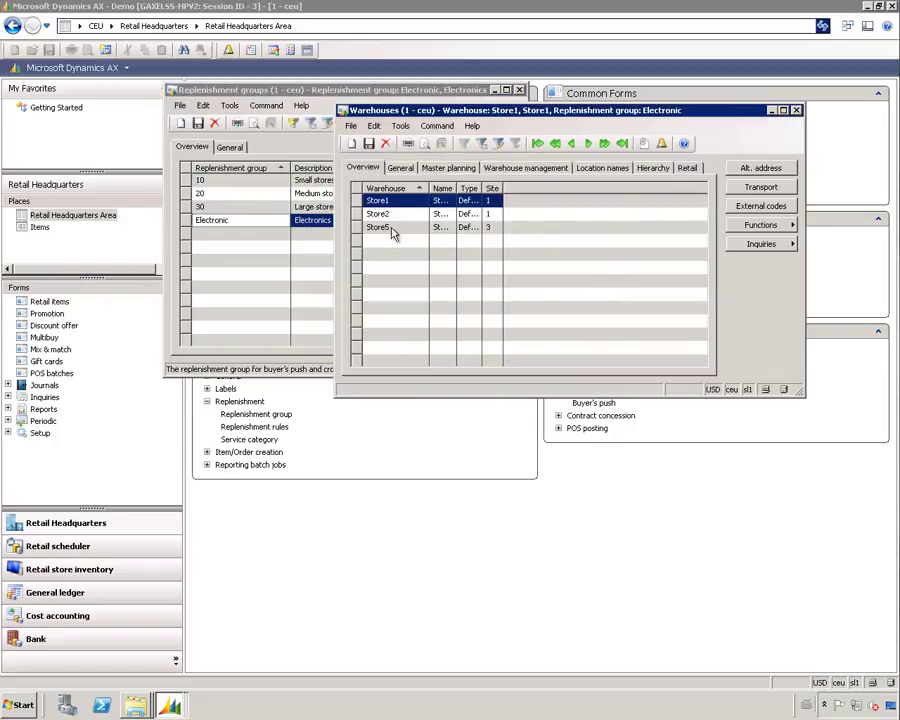
{"action": "left_click", "coordinate": [796, 110]}
{"action": "left_click", "coordinate": [519, 90]}
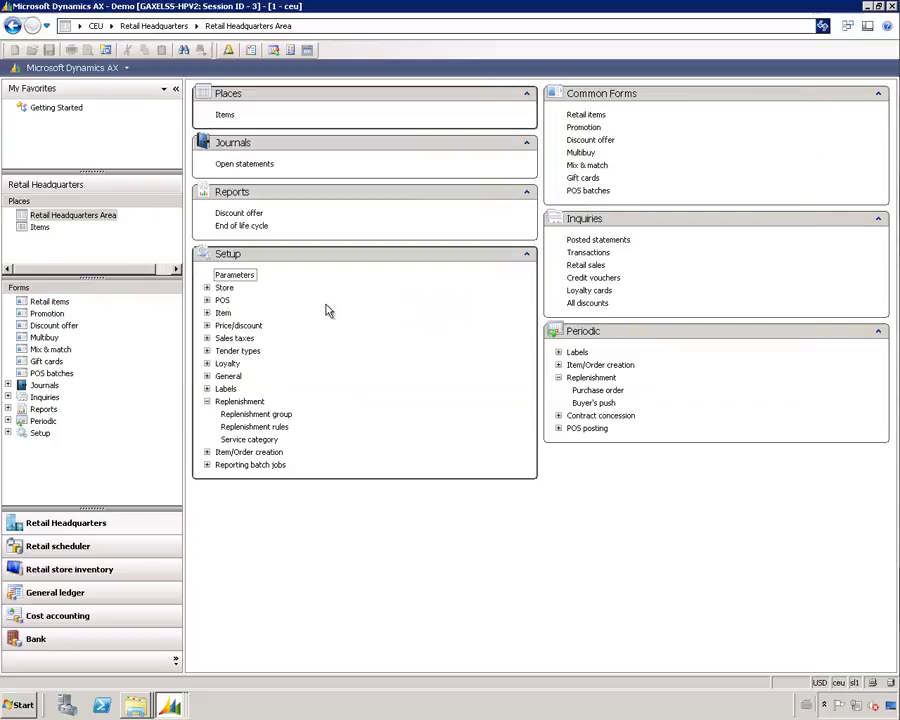
- Inspect the Speakers replenishment rule's lines, 80% Electronics group and 20% Store4 location, then close the form
{"action": "left_click", "coordinate": [283, 428]}
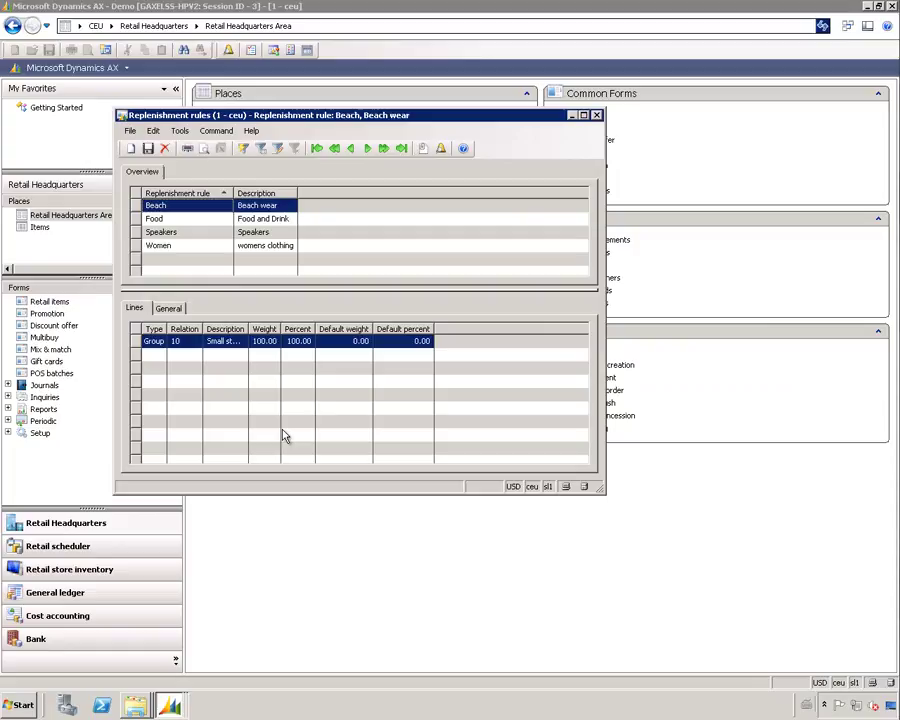
{"action": "left_click_drag", "start_coordinate": [180, 115], "coordinate": [262, 99]}
{"action": "left_click", "coordinate": [260, 216]}
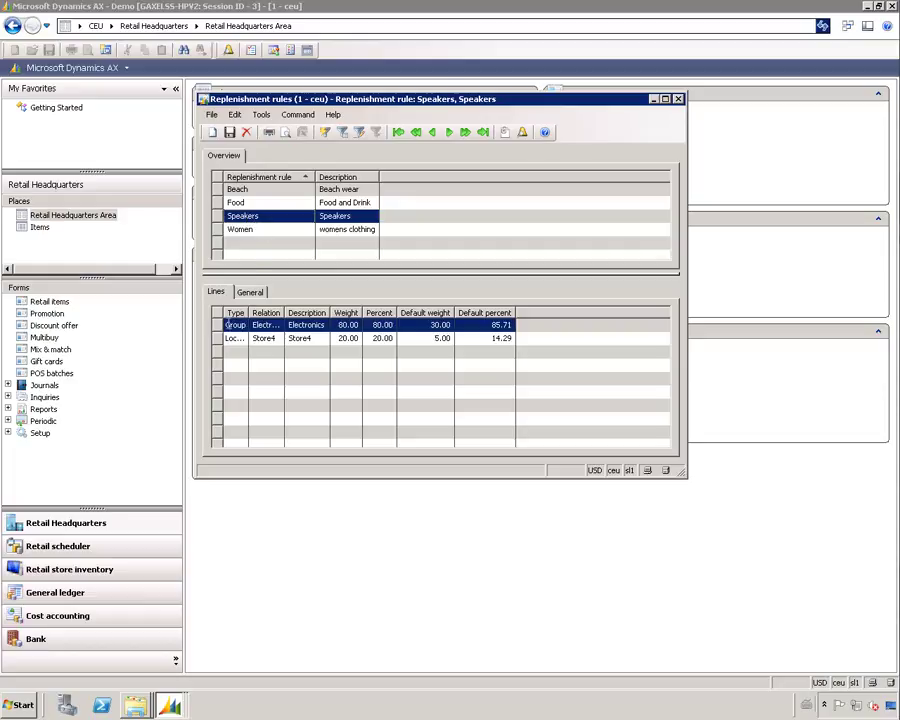
{"action": "left_click", "coordinate": [230, 325]}
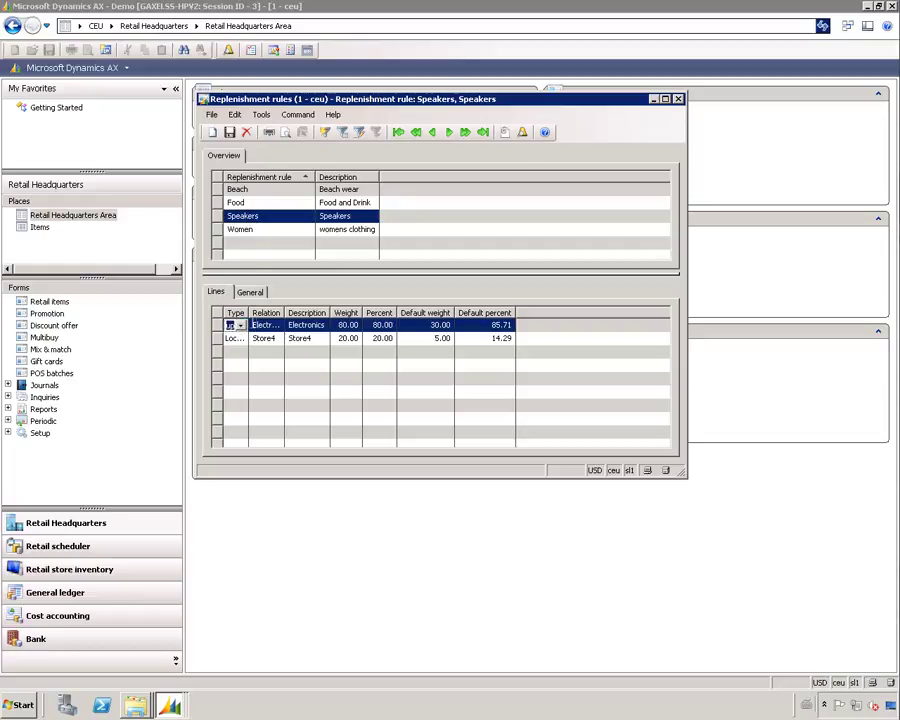
{"action": "left_click", "coordinate": [258, 328]}
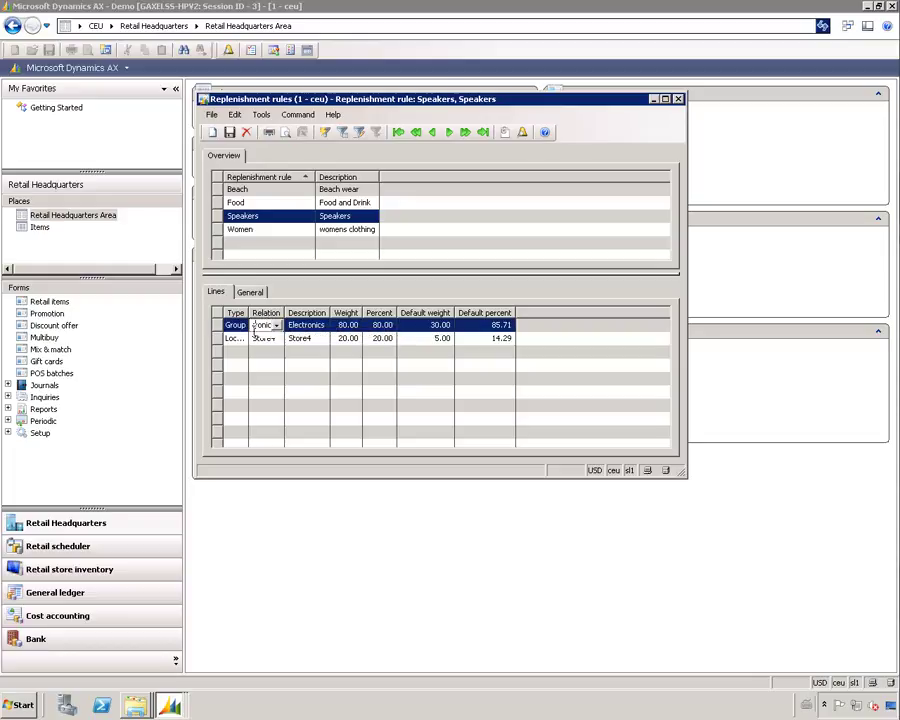
{"action": "left_click", "coordinate": [233, 338]}
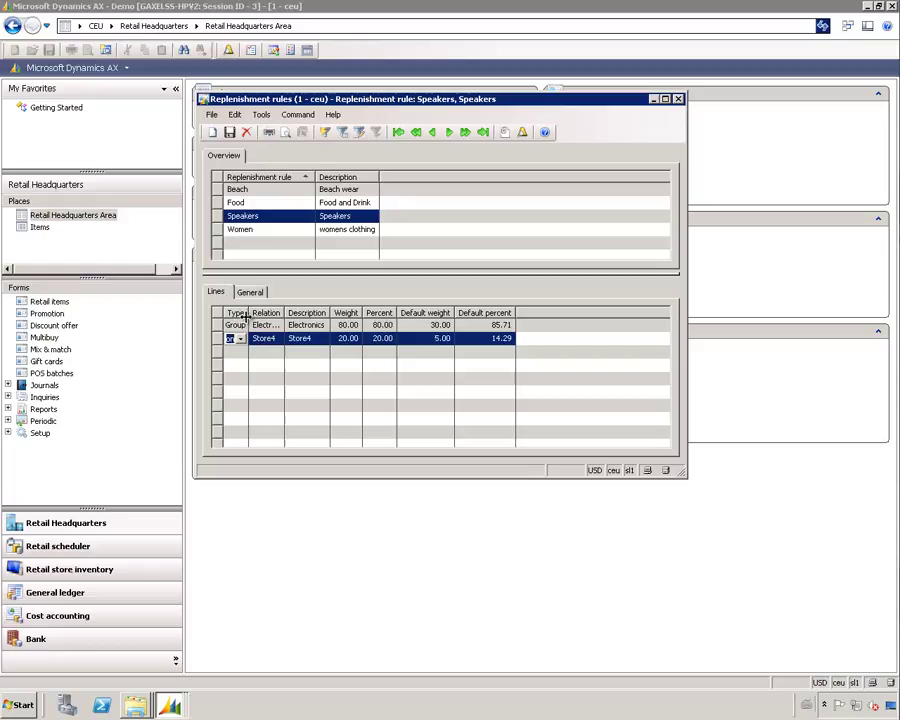
{"action": "left_click_drag", "start_coordinate": [249, 313], "coordinate": [316, 313]}
{"action": "left_click", "coordinate": [295, 338]}
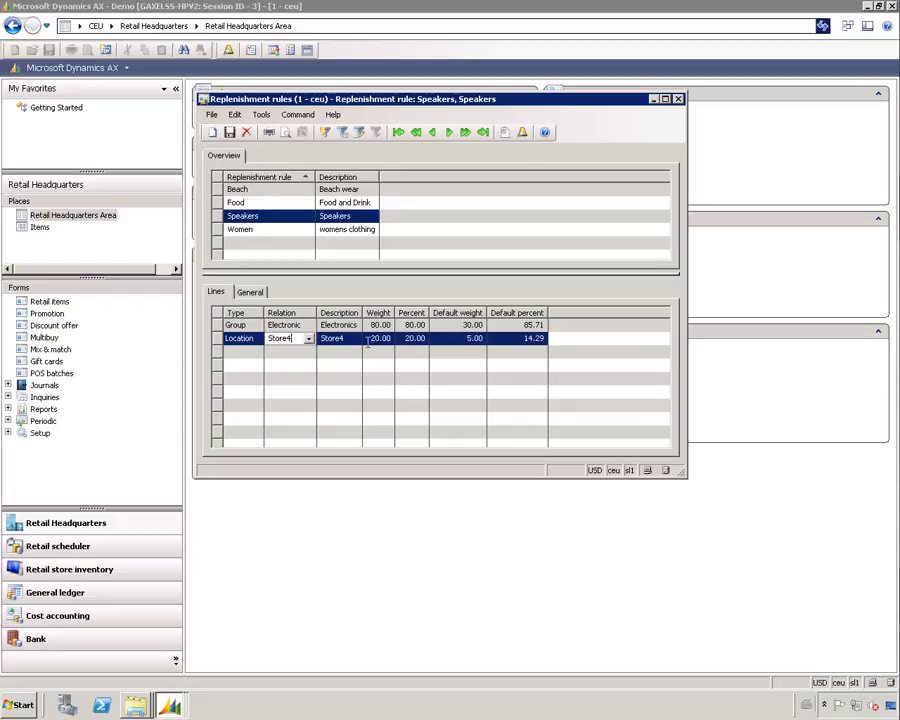
{"action": "left_click", "coordinate": [241, 338]}
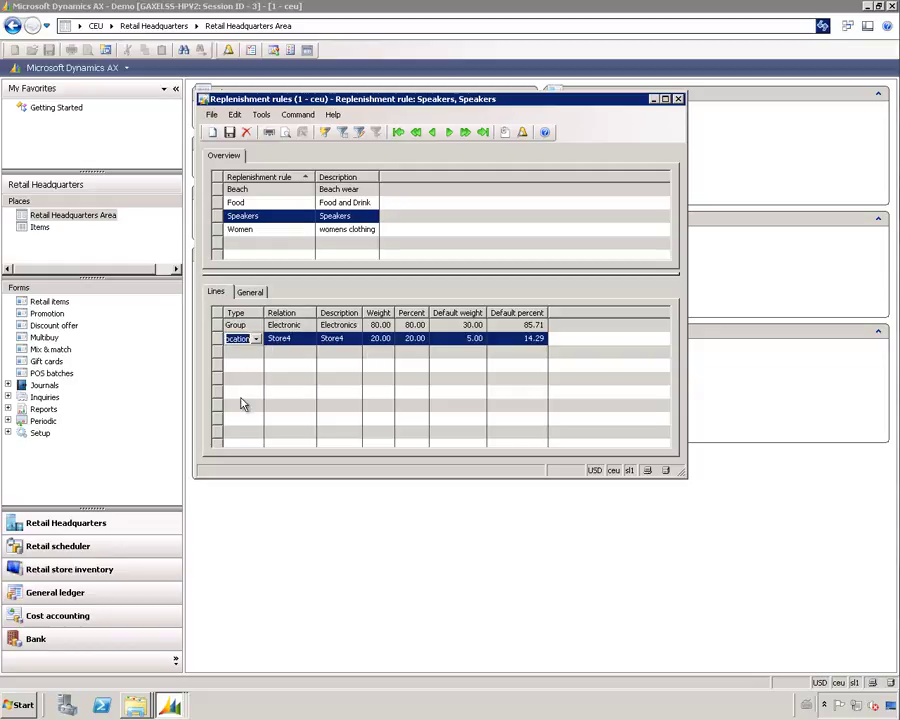
{"action": "left_click", "coordinate": [238, 326]}
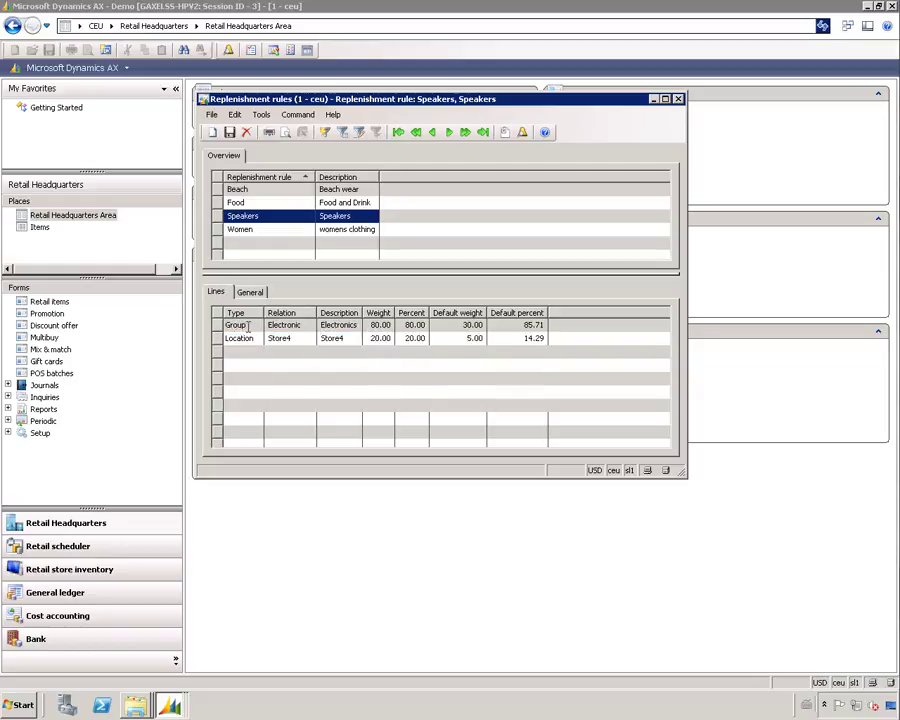
{"action": "left_click", "coordinate": [678, 99]}
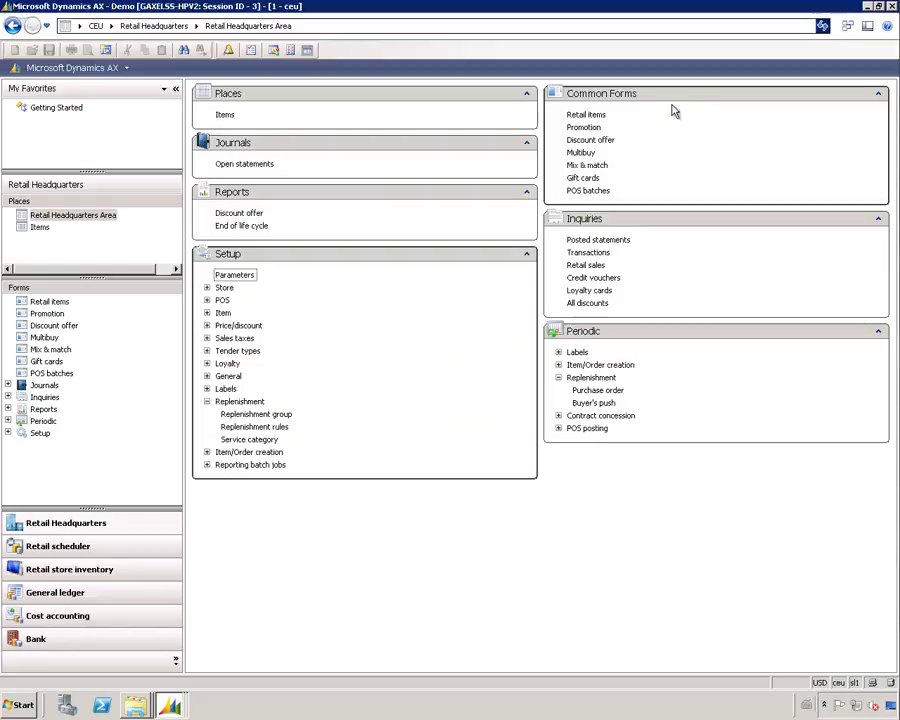
- Create transfer orders from buyer's push BP000001 and confirm the warning with Yes
{"action": "left_click", "coordinate": [162, 706]}
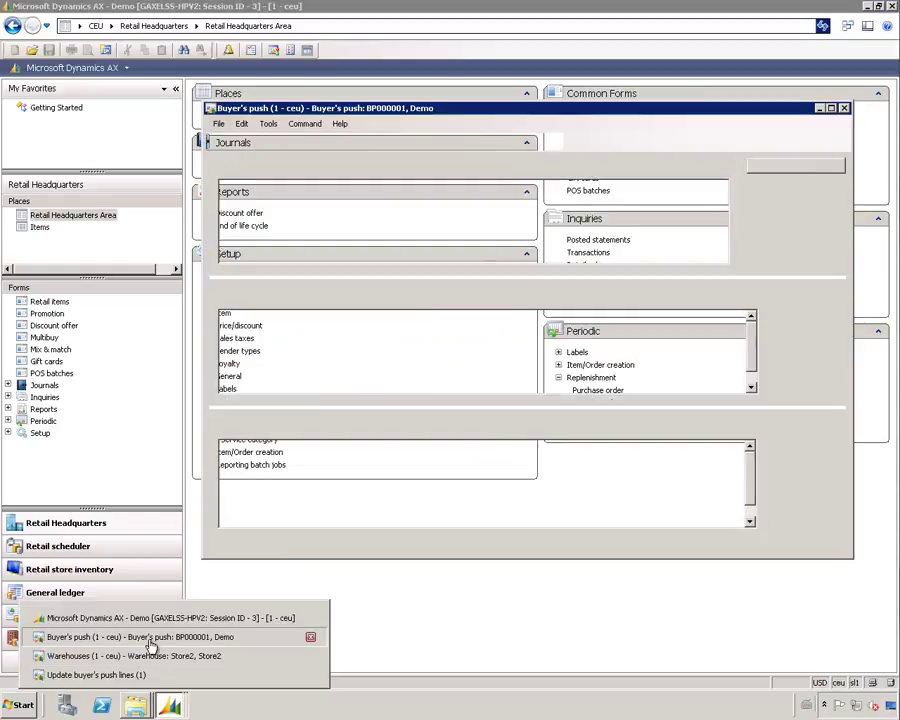
{"action": "left_click", "coordinate": [148, 640]}
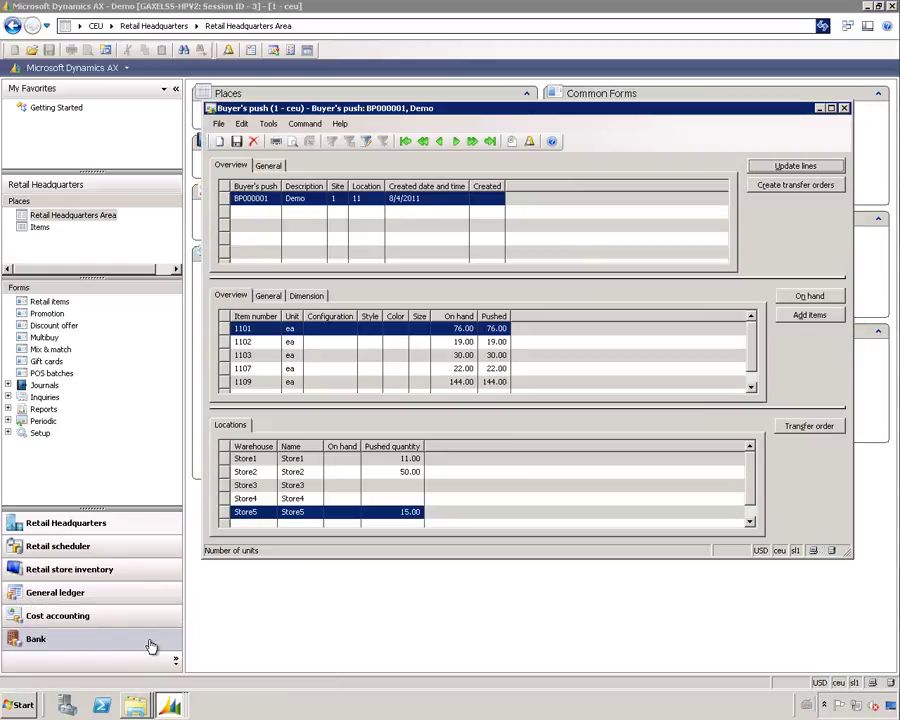
{"action": "left_click", "coordinate": [797, 187]}
{"action": "left_click", "coordinate": [499, 395]}
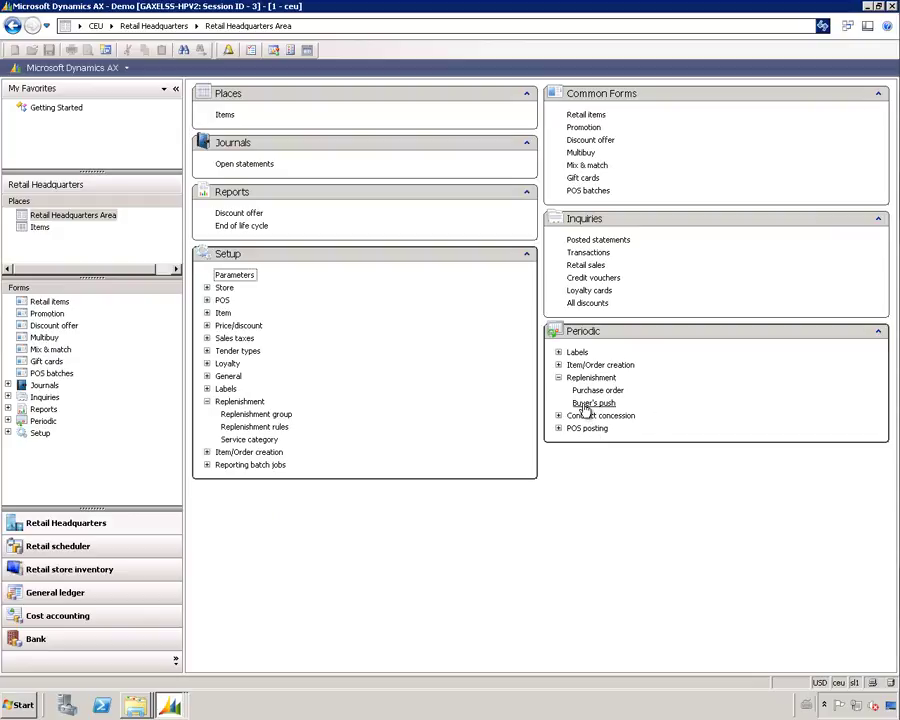
{"action": "left_click", "coordinate": [592, 402]}
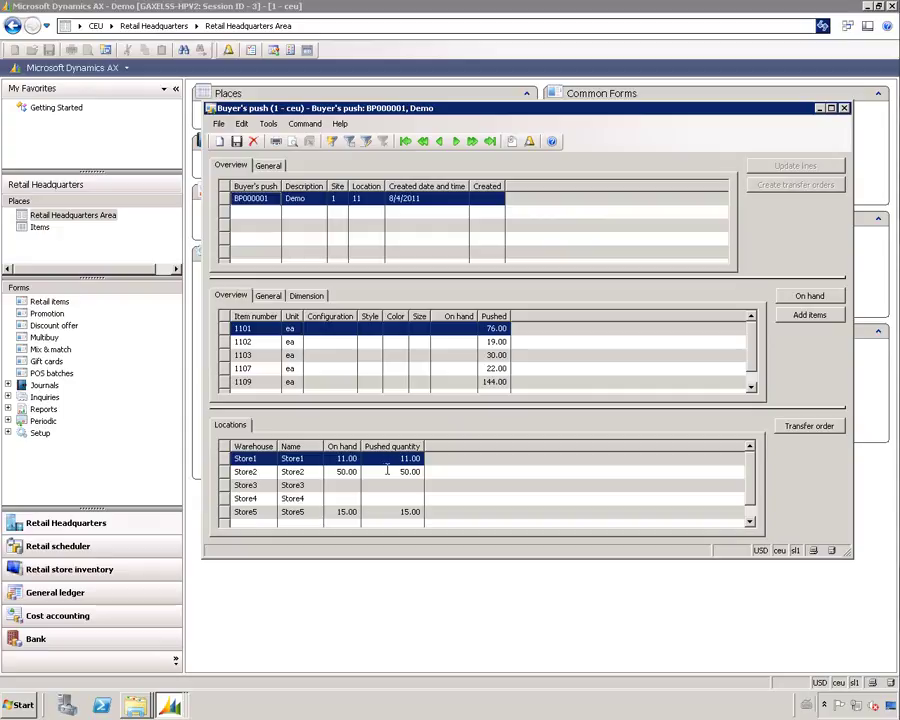
{"action": "left_click", "coordinate": [812, 428]}
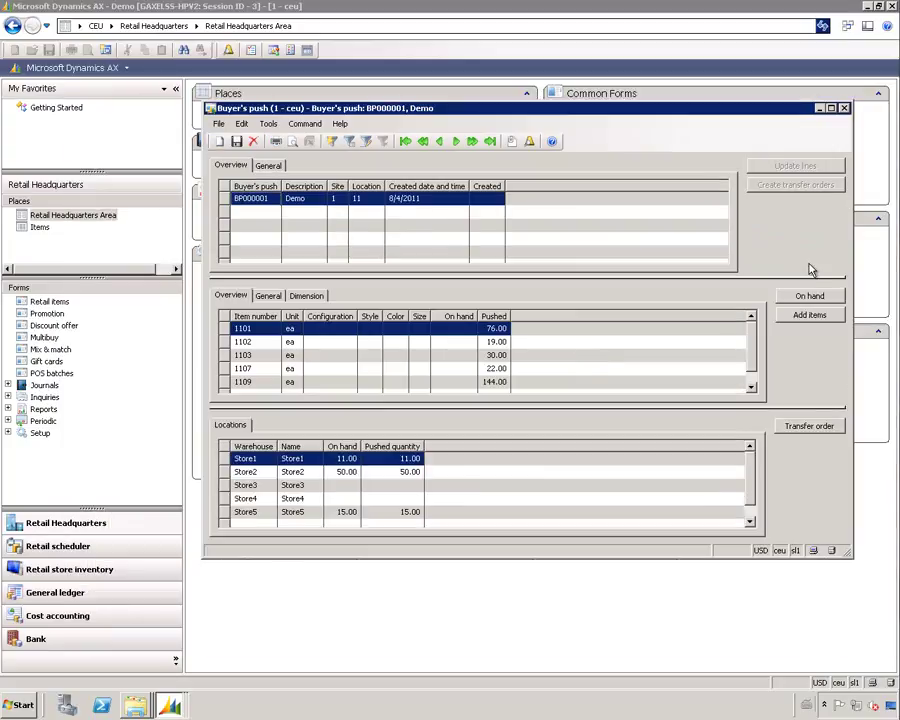
{"action": "key", "text": "Escape"}
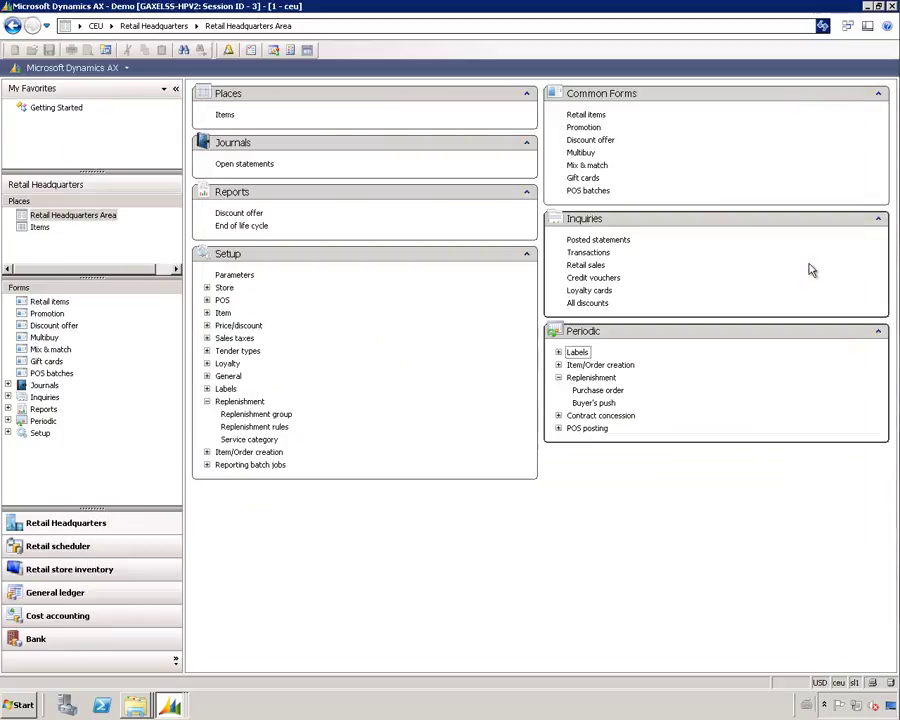
- Open the purchase orders form on order 000373 from Butterfly Parts and show its functions
{"action": "left_click", "coordinate": [598, 390]}
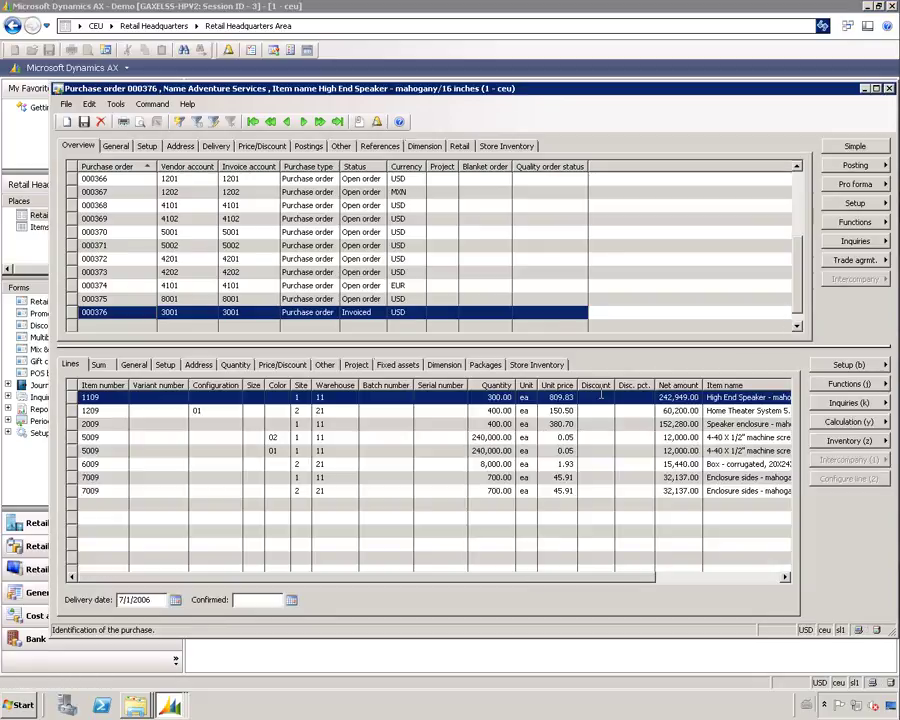
{"action": "left_click", "coordinate": [373, 276]}
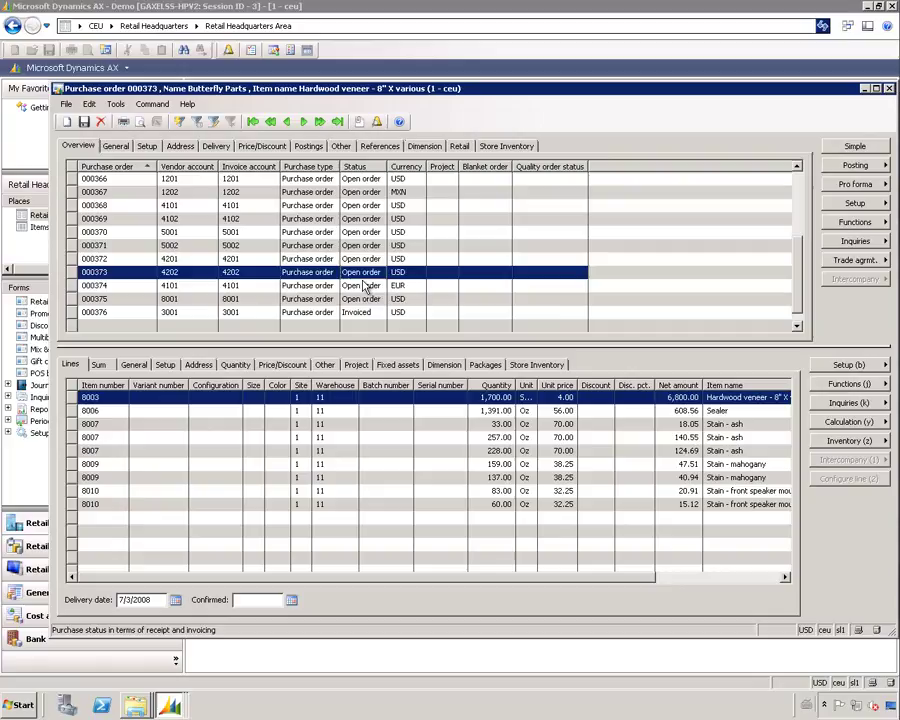
{"action": "left_click", "coordinate": [860, 223]}
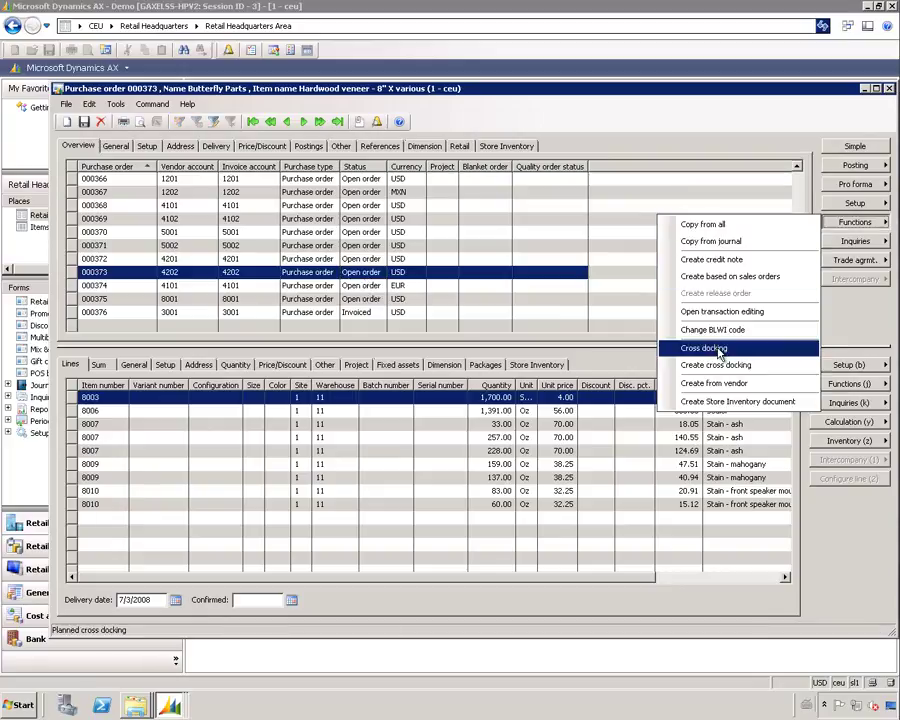
- Plan cross docking for order 000373, entering Store1's quantity and 1000 for Store2
{"action": "left_click", "coordinate": [719, 349]}
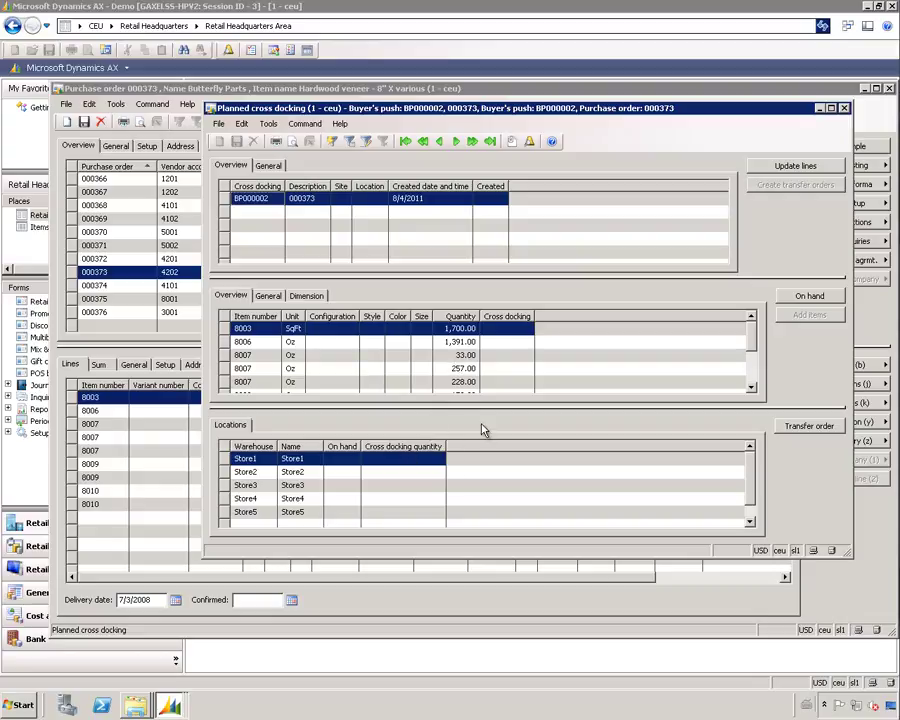
{"action": "left_click", "coordinate": [412, 458]}
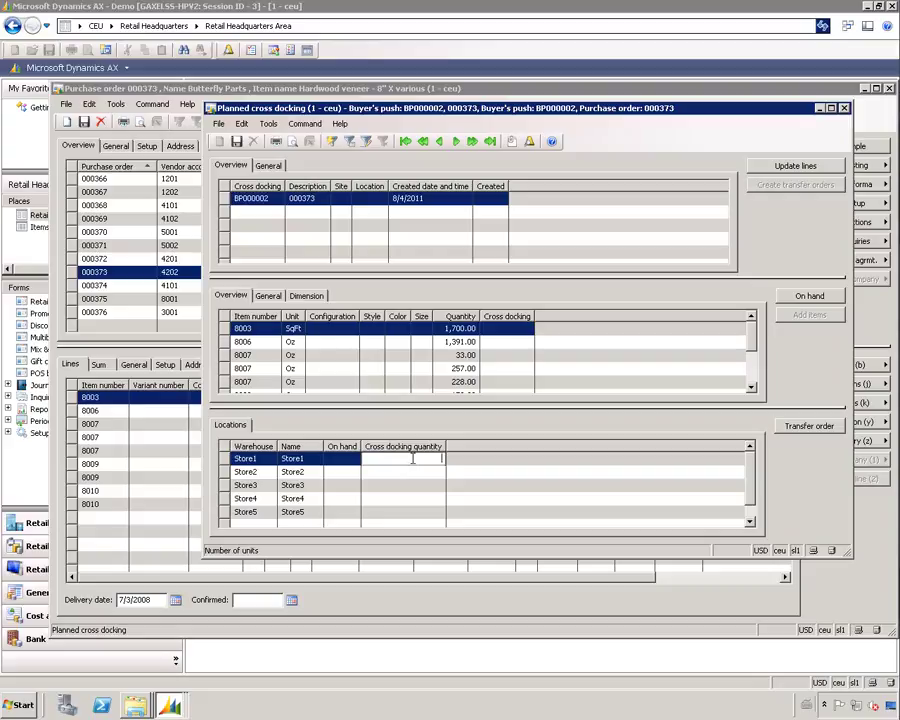
{"action": "key", "text": "Down"}
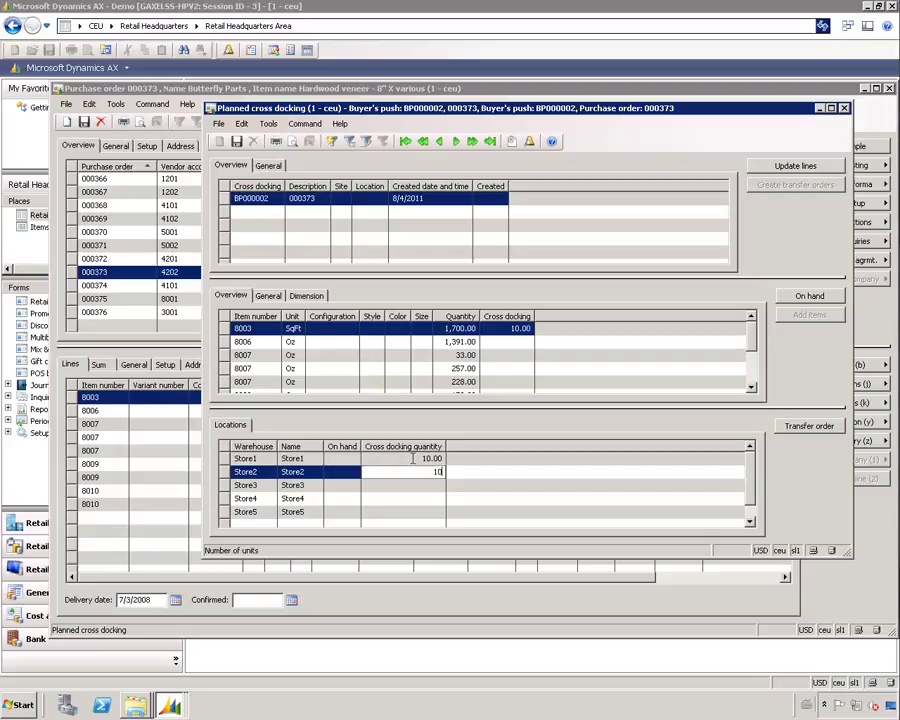
{"action": "type", "text": "1000"}
{"action": "left_click", "coordinate": [412, 458]}
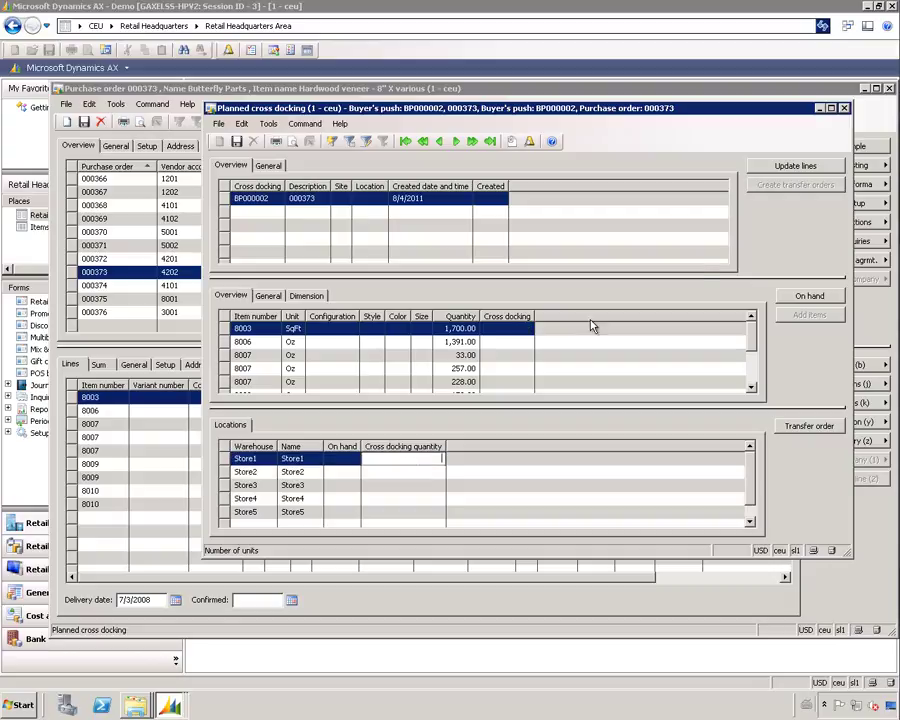
- Dismiss the Update lines dialog and close the Planned cross docking and Purchase order forms
{"action": "left_click", "coordinate": [790, 167]}
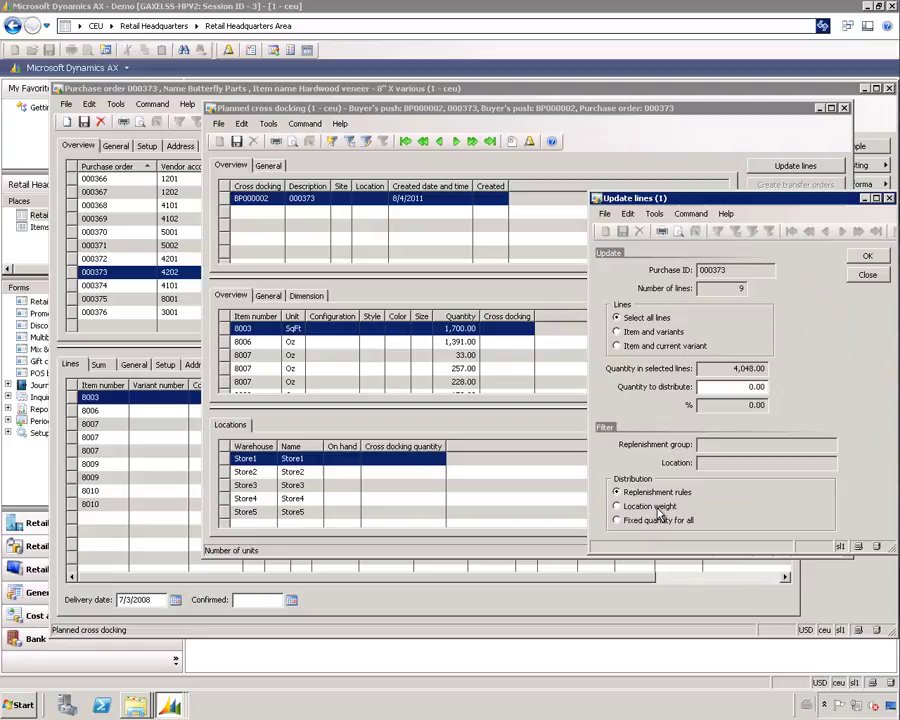
{"action": "left_click", "coordinate": [862, 276]}
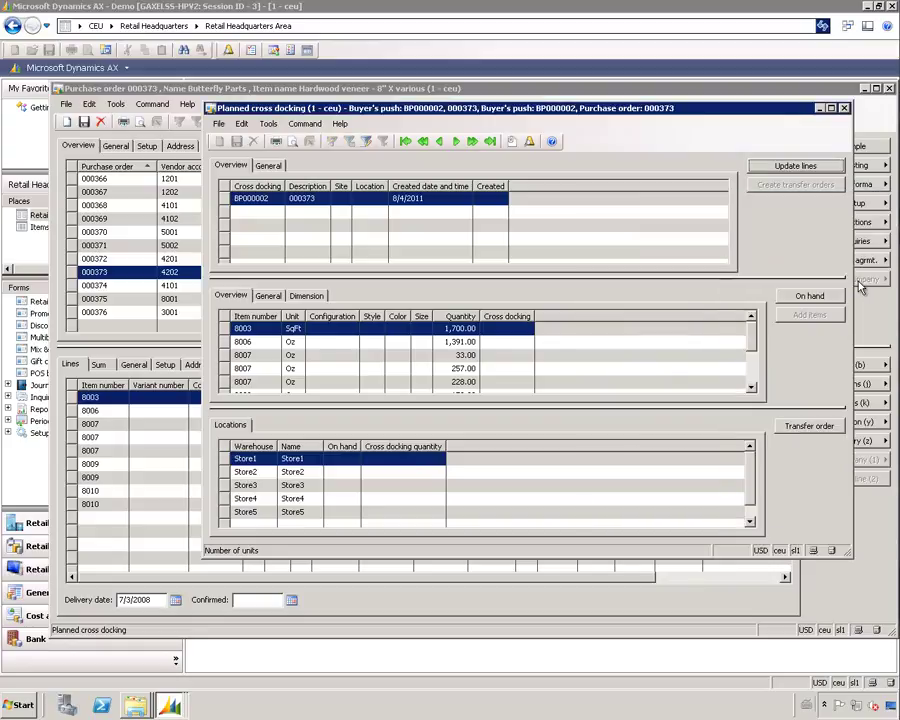
{"action": "left_click", "coordinate": [844, 107]}
{"action": "left_click", "coordinate": [889, 88]}
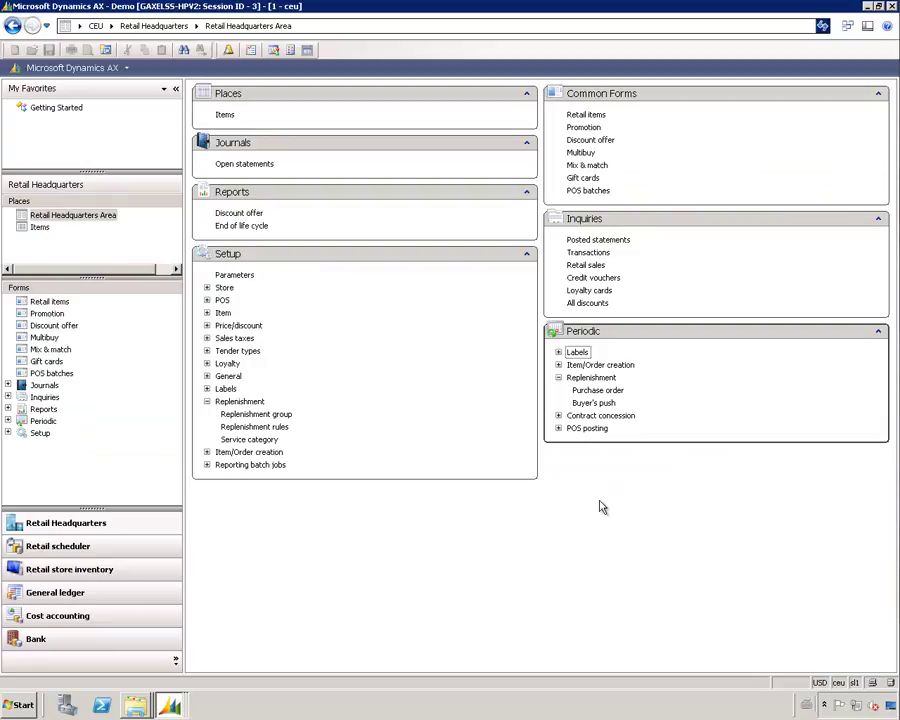